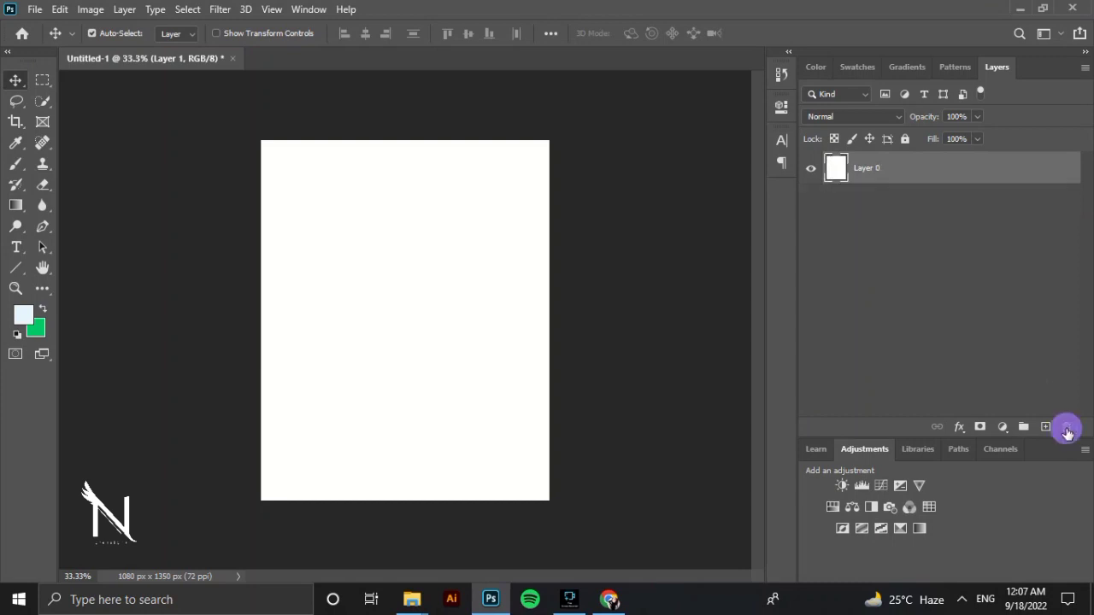
Add a Solid Color fill layer in black (#000000) above the white layer.
left_click(1002, 427)
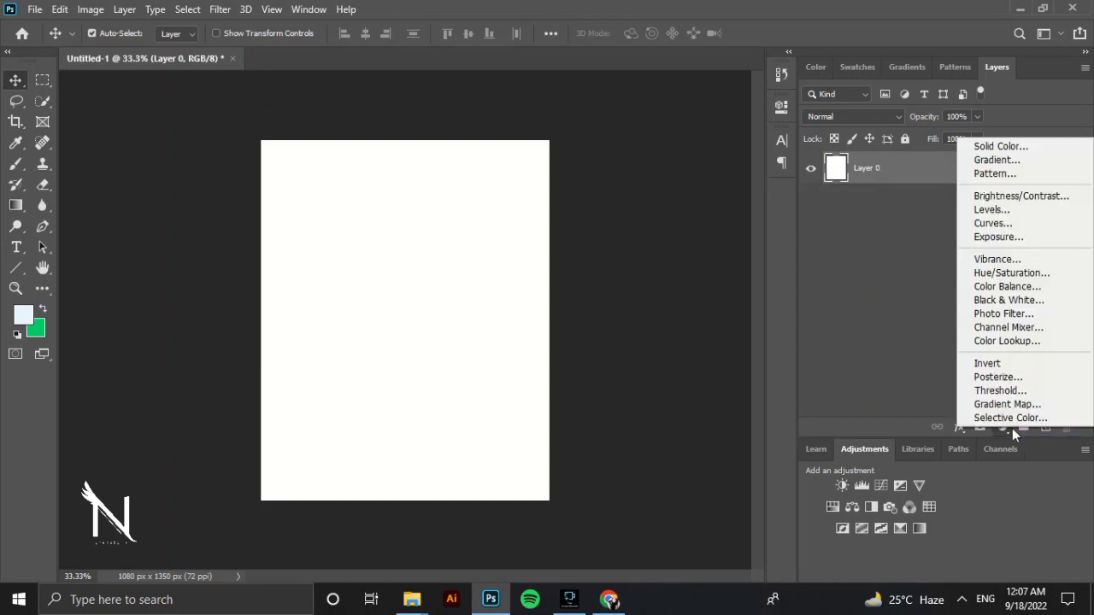
left_click(1037, 148)
left_click_drag(520, 196, 483, 319)
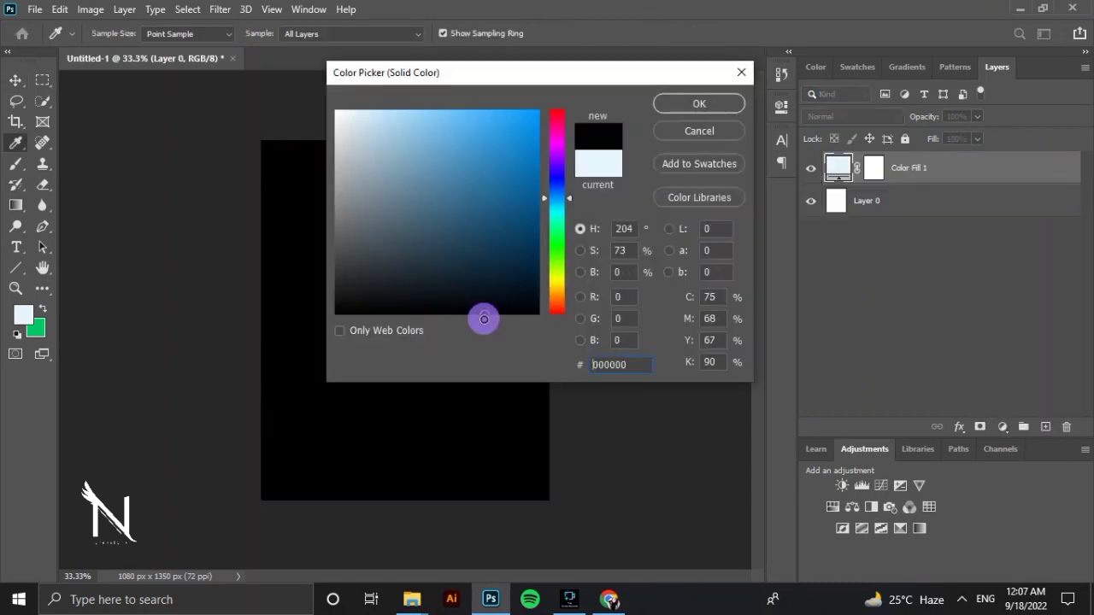
left_click(720, 106)
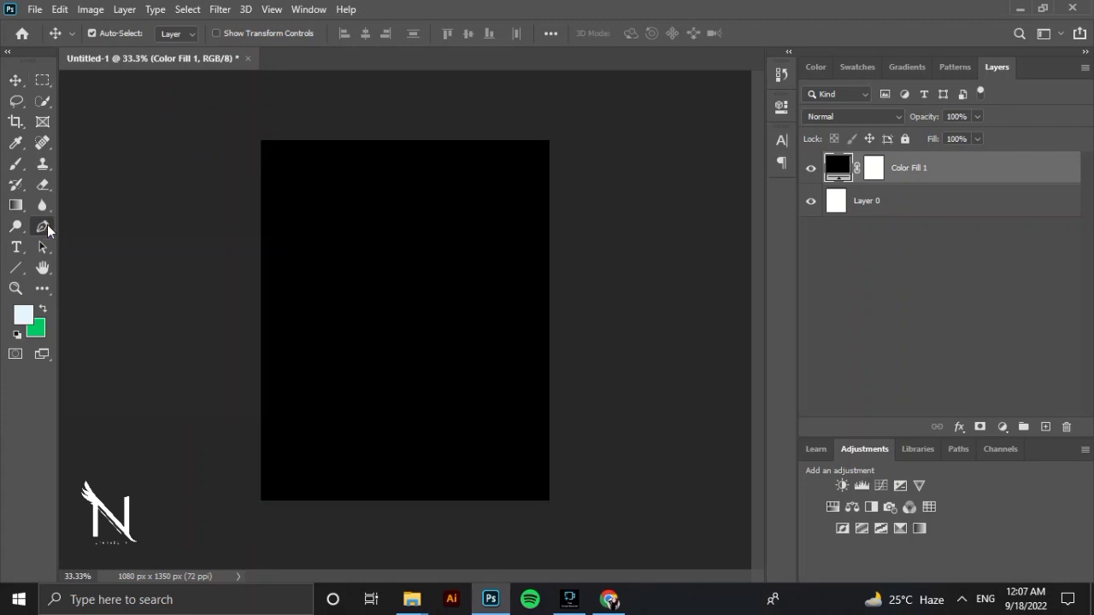
Set the Pen tool to Shape mode with a stroke width of 13.40 px.
left_click(44, 227)
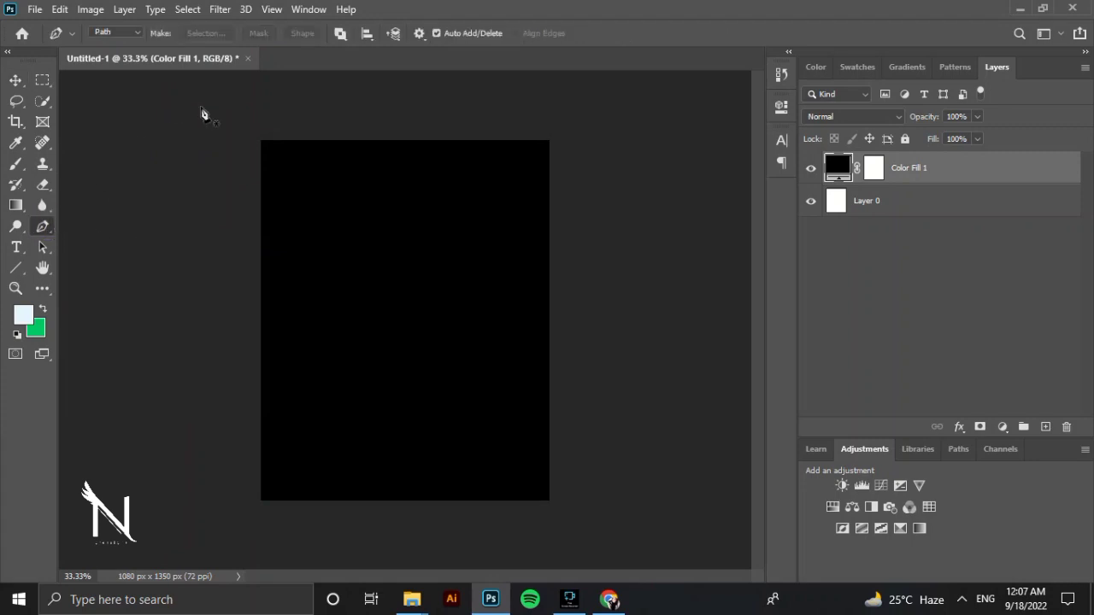
left_click(17, 267)
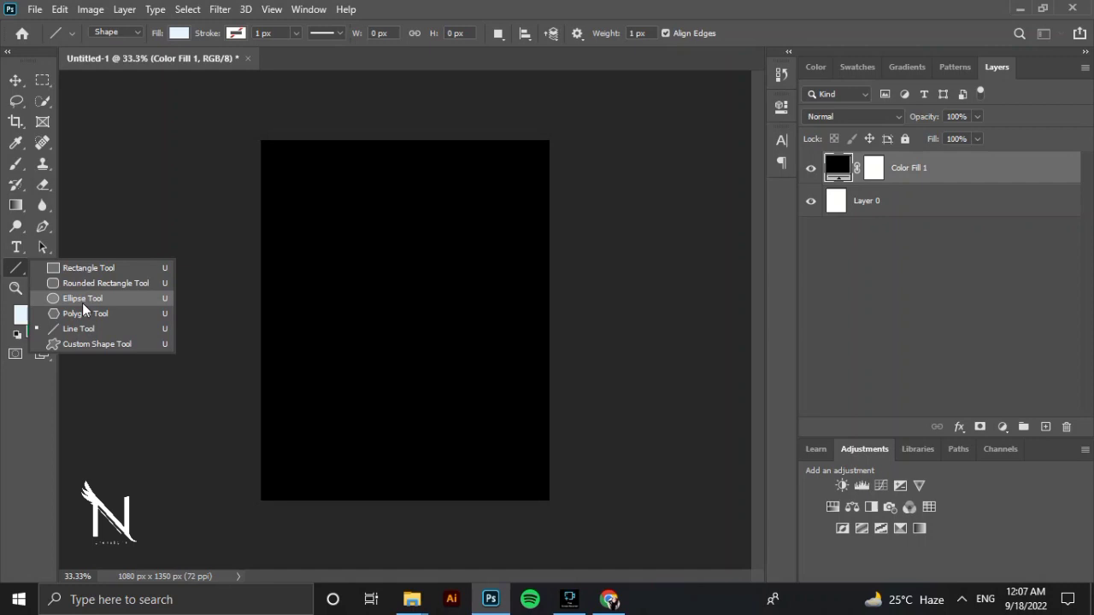
left_click(45, 227)
left_click(137, 29)
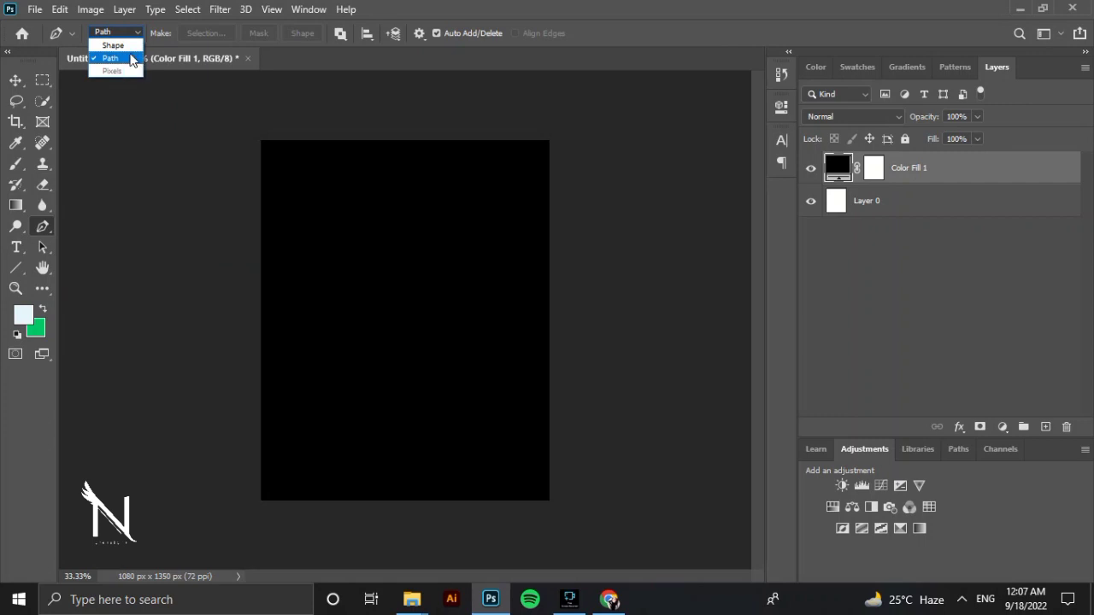
left_click(124, 45)
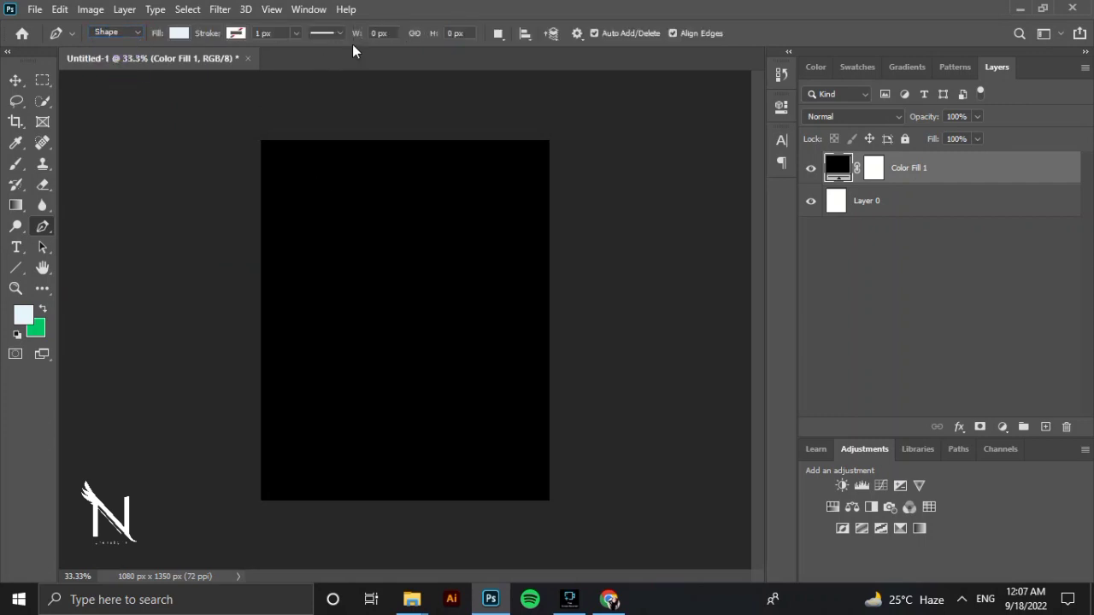
left_click(296, 34)
left_click(303, 60)
left_click_drag(304, 55, 311, 54)
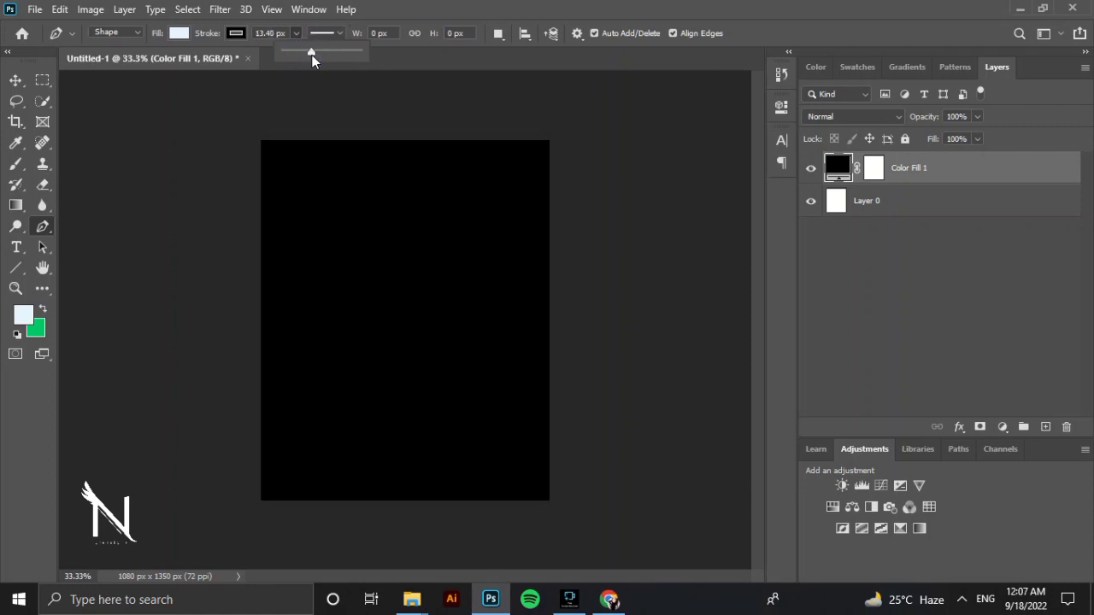
Give the Pen tool no fill and a white stroke, keeping the stroke width at 13.4 px.
left_click(233, 33)
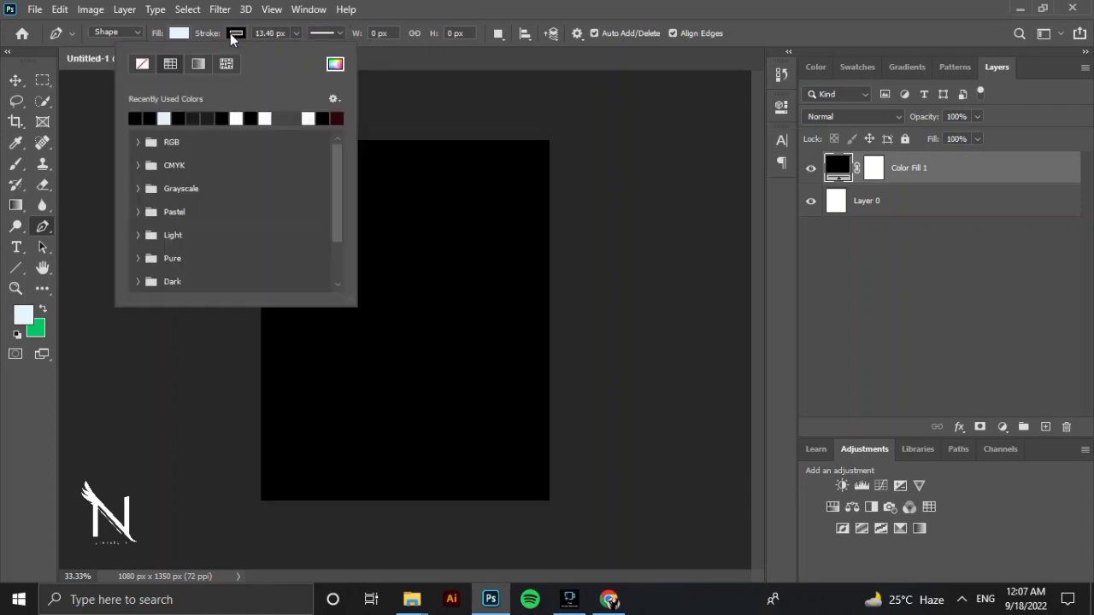
left_click(184, 36)
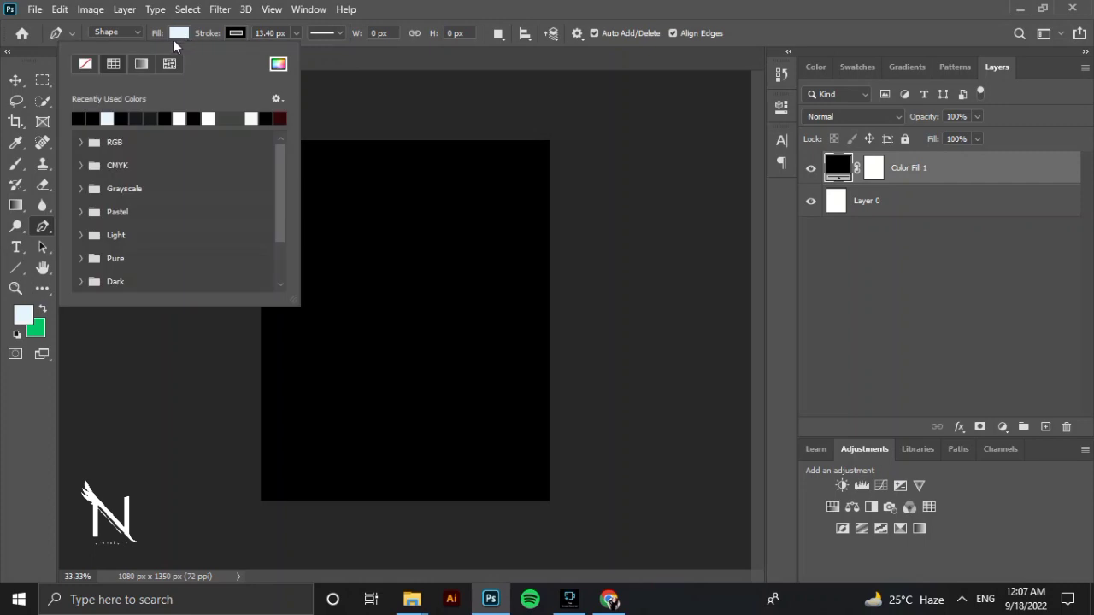
left_click(87, 66)
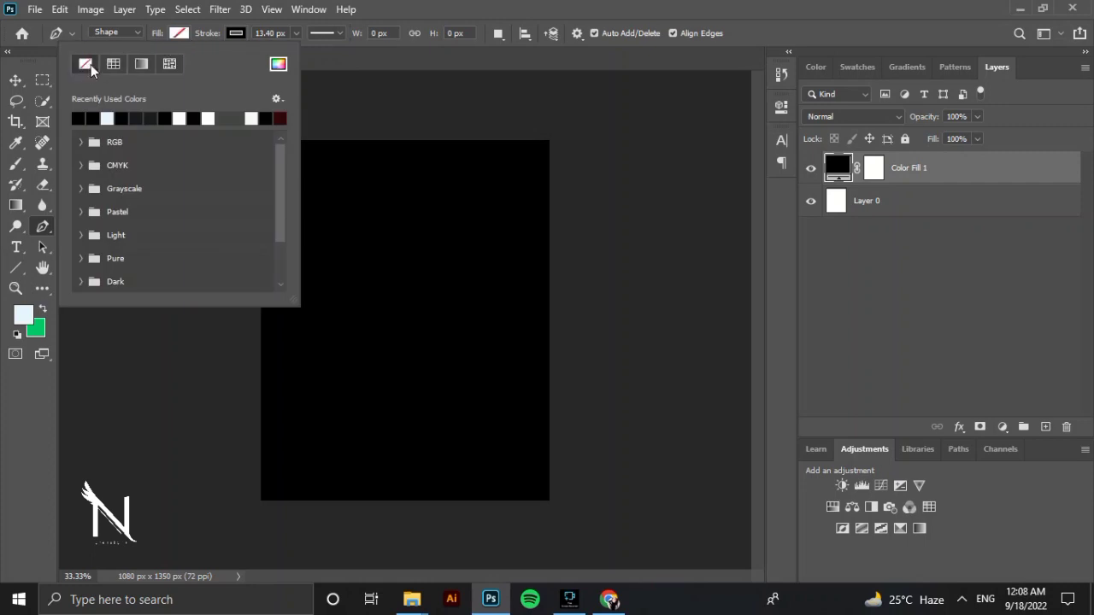
left_click(244, 34)
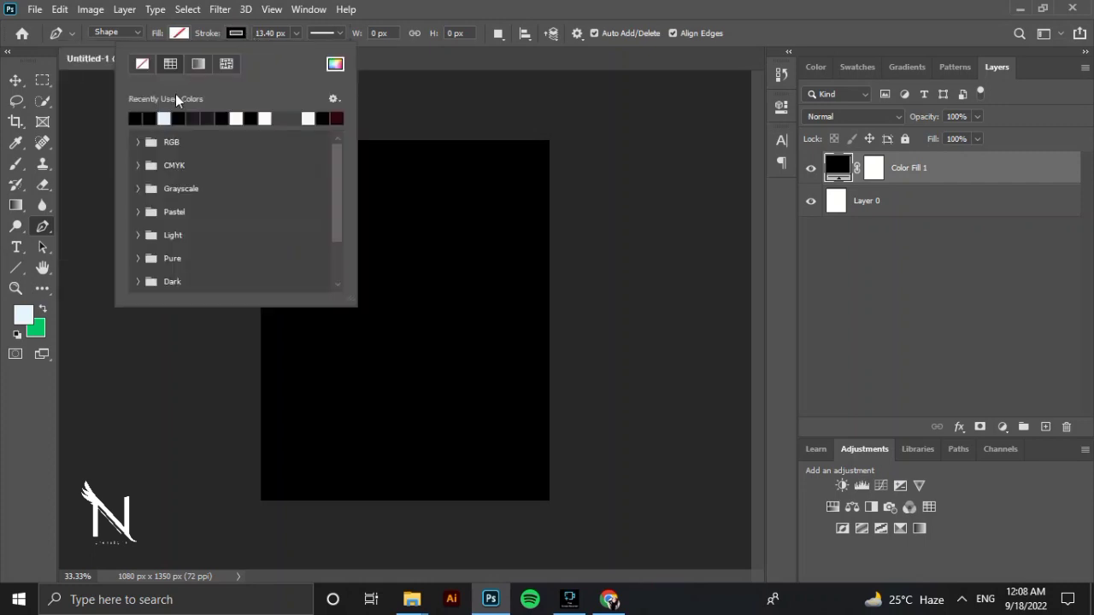
left_click(243, 123)
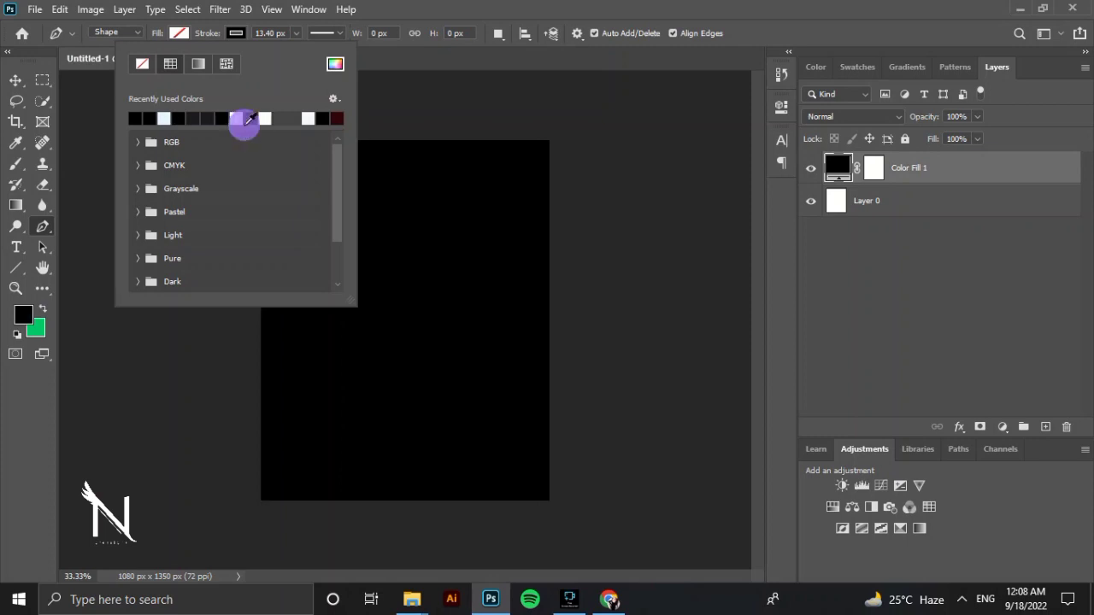
left_click(255, 120)
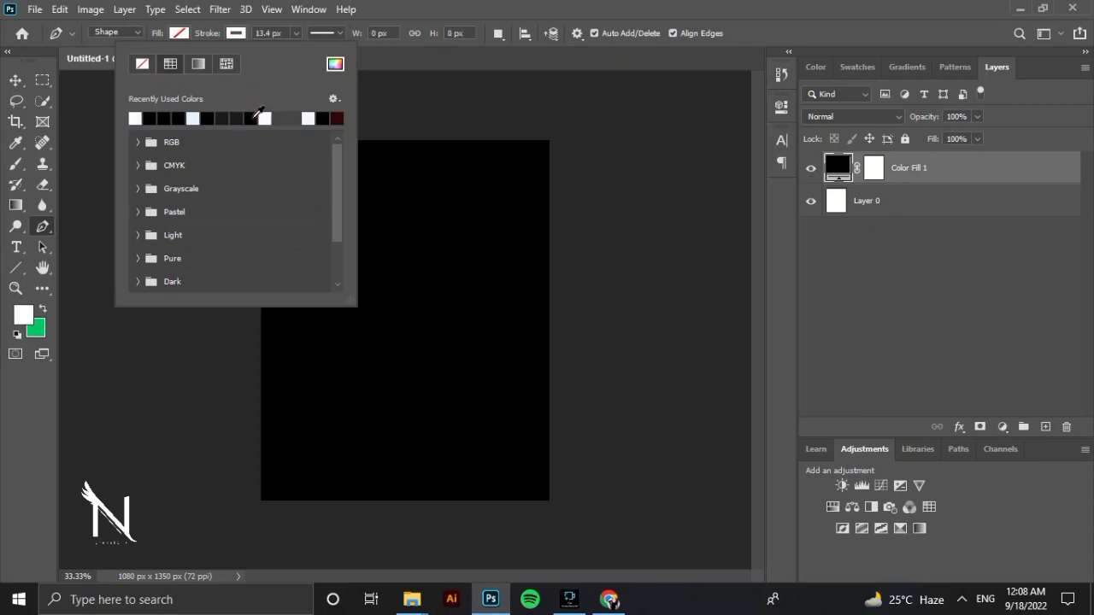
left_click(295, 32)
left_click(295, 32)
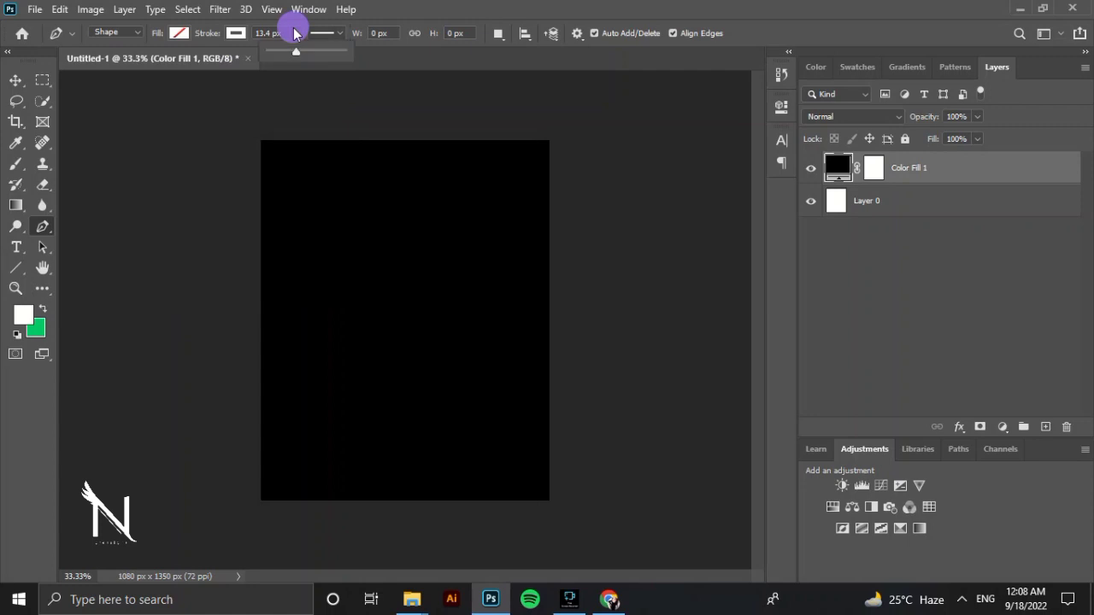
left_click_drag(303, 53, 295, 52)
Draw a closed triangle about 580 px wide and 682 px high near the canvas centre, with one corner pointing left.
left_click(407, 238)
key("ctrl+plus")
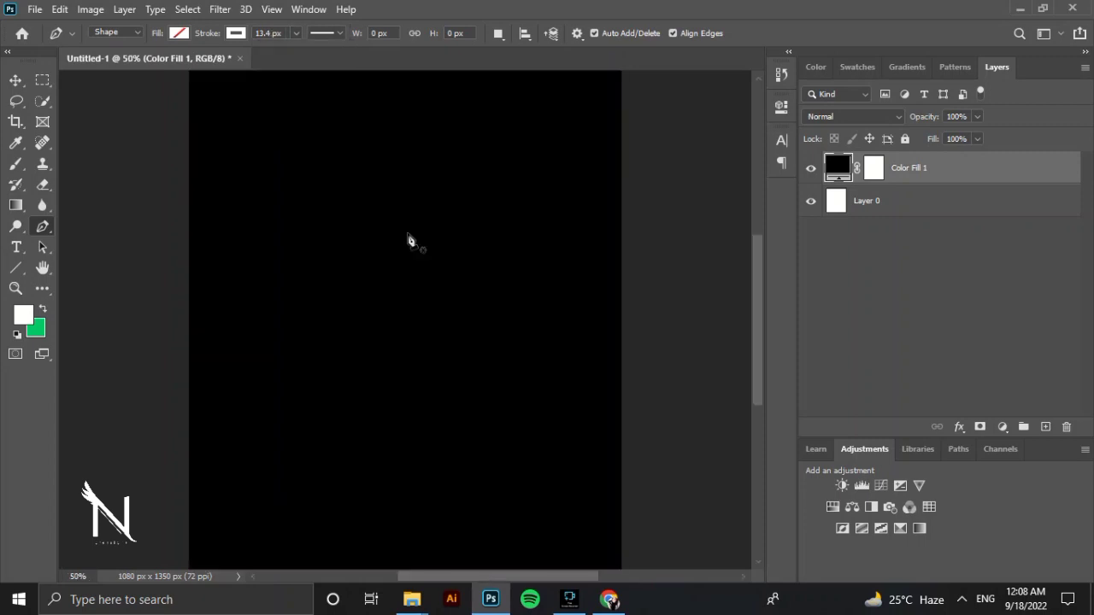
left_click(469, 200)
left_click(237, 351)
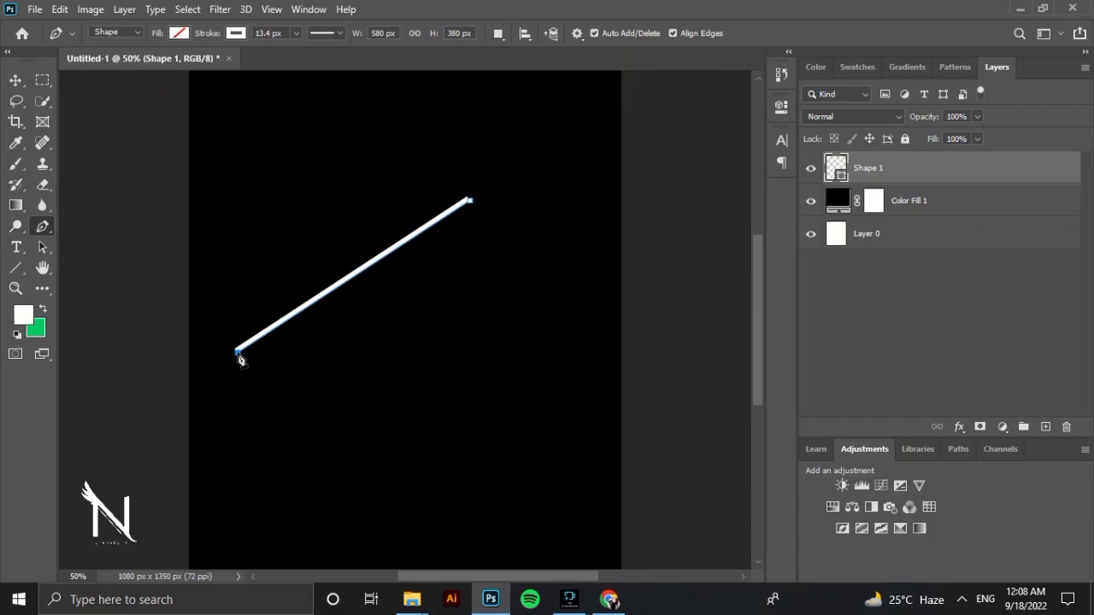
left_click(459, 473)
left_click(470, 201)
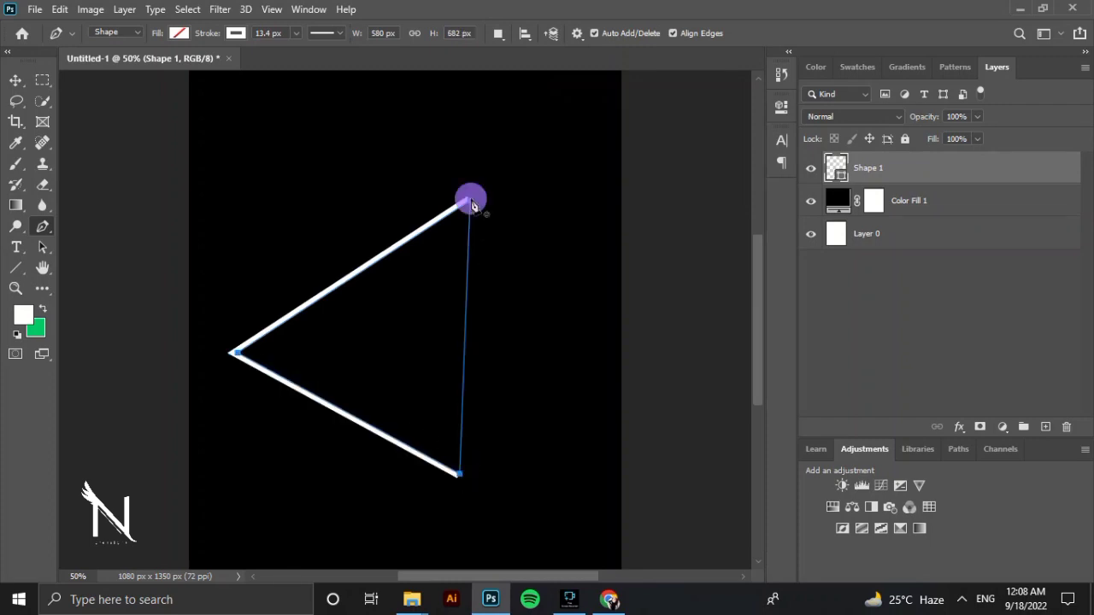
Duplicate the triangle's shape layer as Shape 1 copy and rasterize the duplicate.
left_click(967, 210)
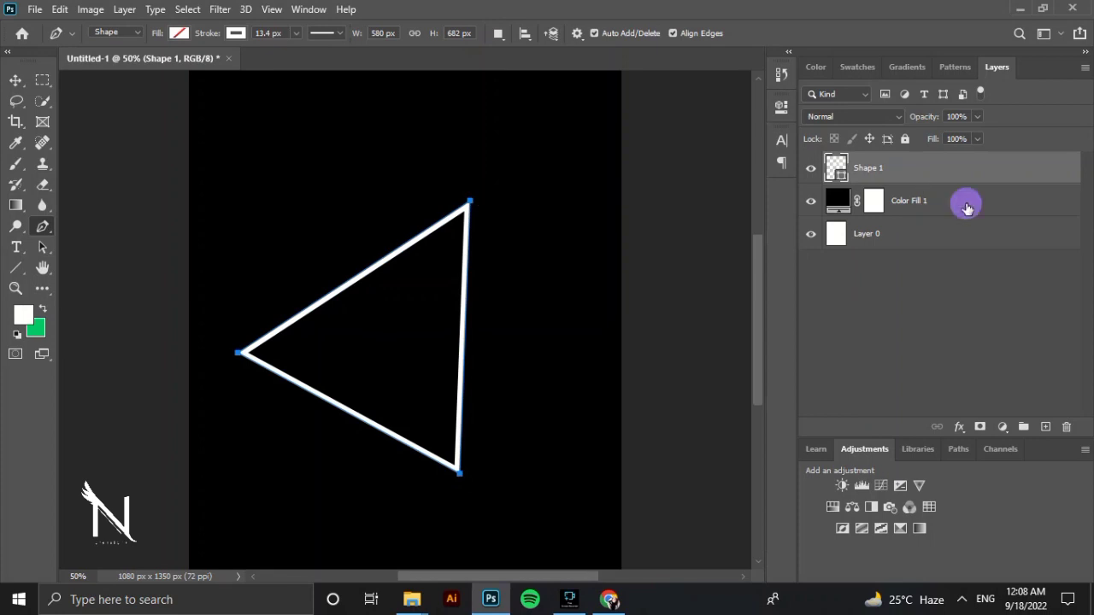
left_click(966, 183)
right_click(966, 177)
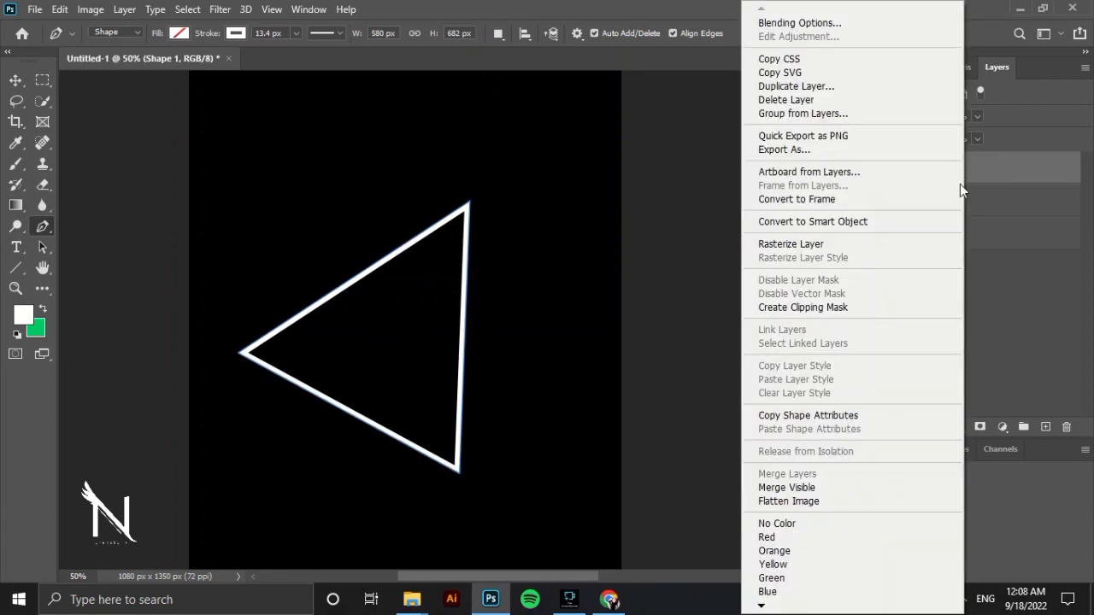
left_click(885, 91)
left_click(686, 152)
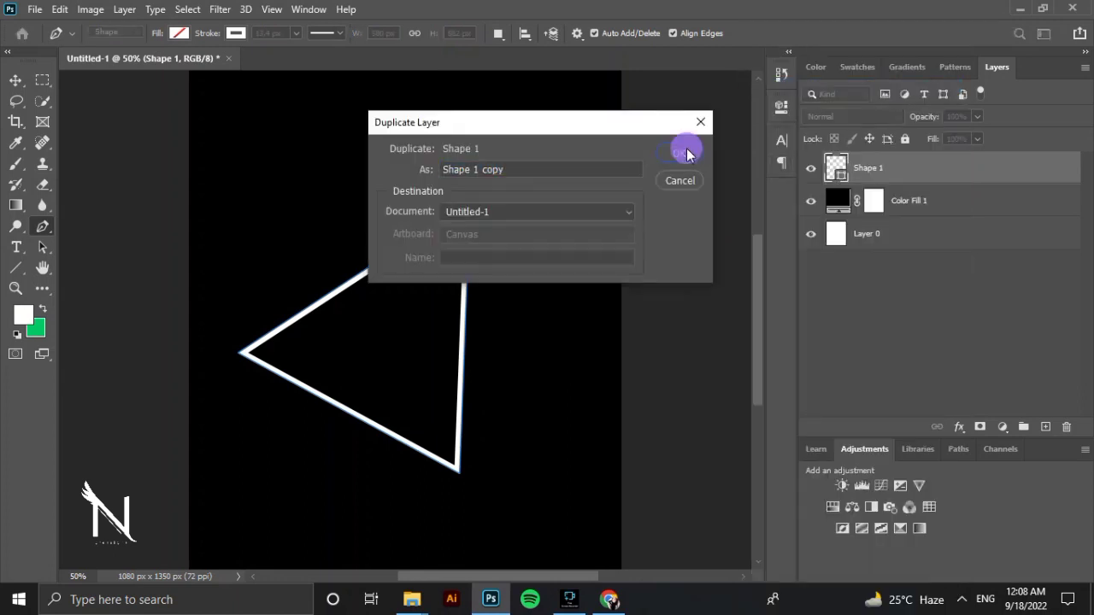
right_click(916, 175)
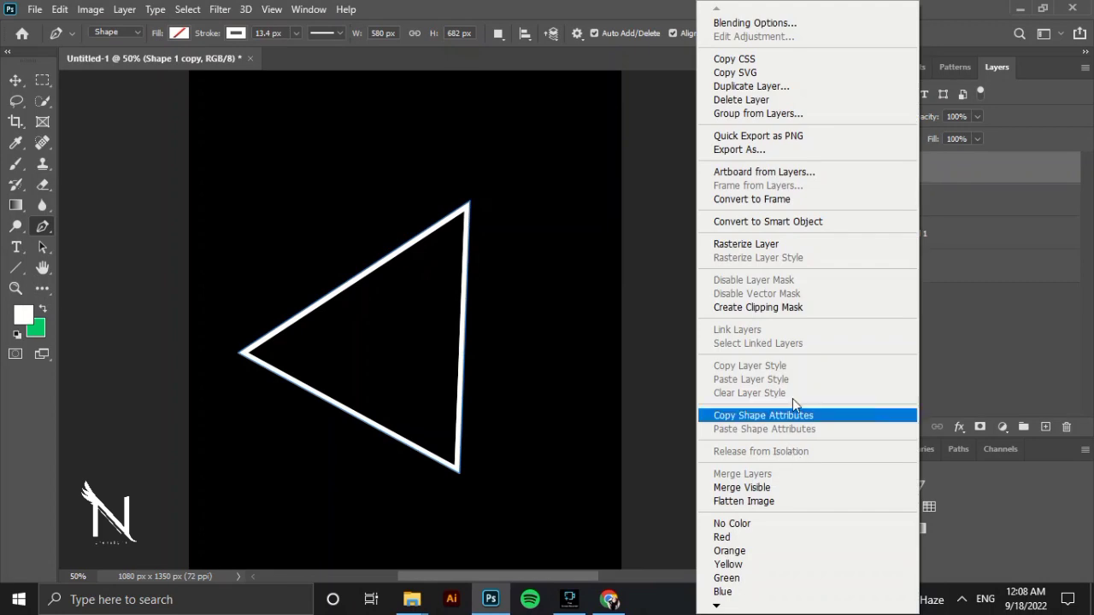
left_click(803, 246)
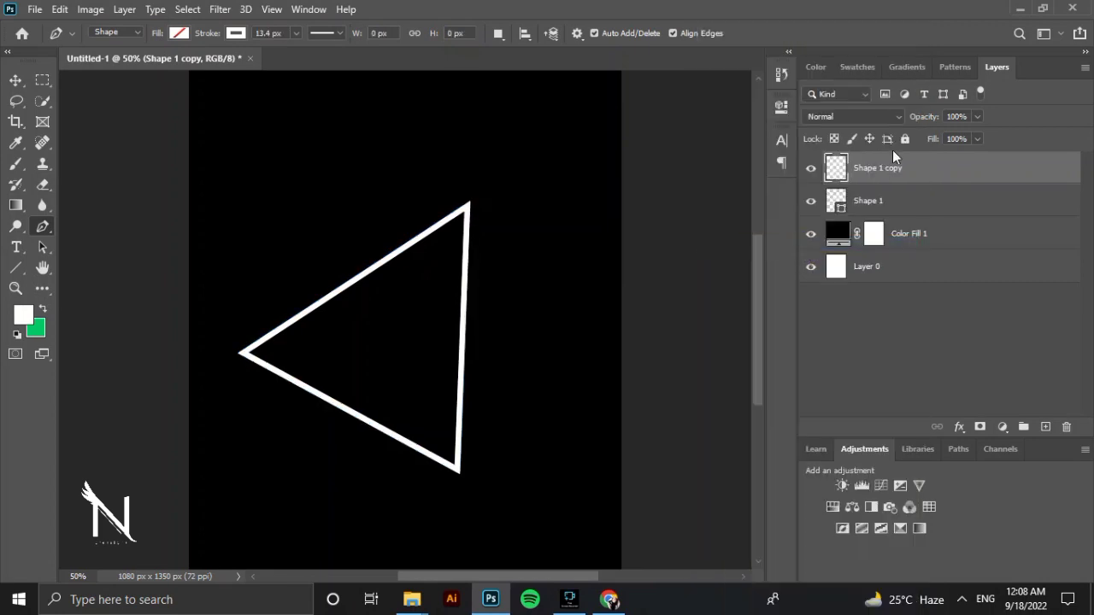
Add an Outer Glow effect to the rasterized triangle copy and set its glow colour to magenta.
double_click(958, 179)
left_click(502, 365)
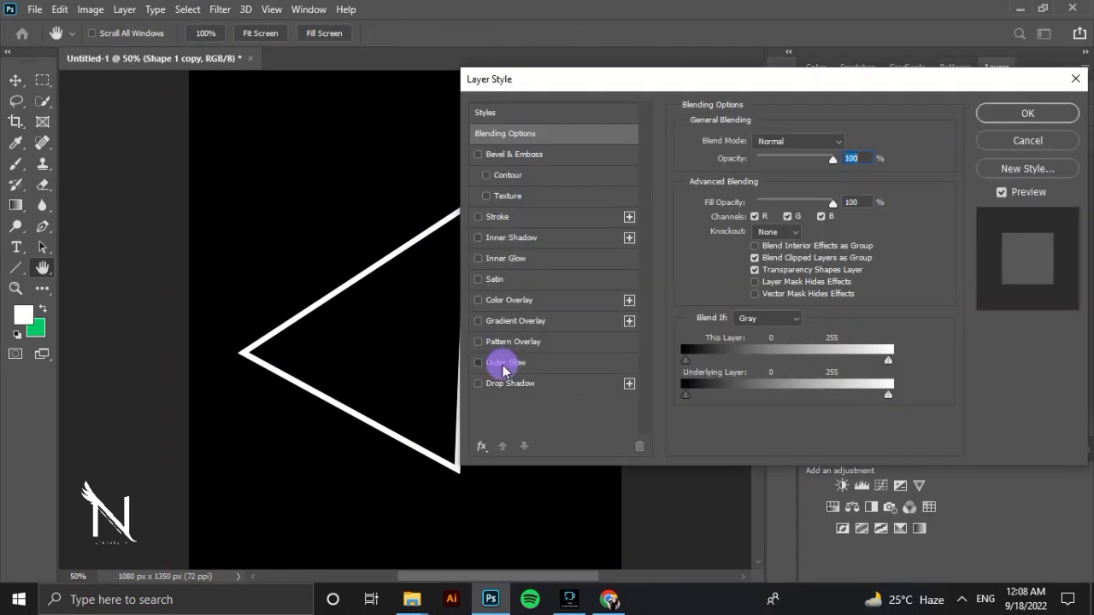
left_click(722, 198)
left_click_drag(555, 186, 550, 139)
left_click(541, 143)
left_click(699, 103)
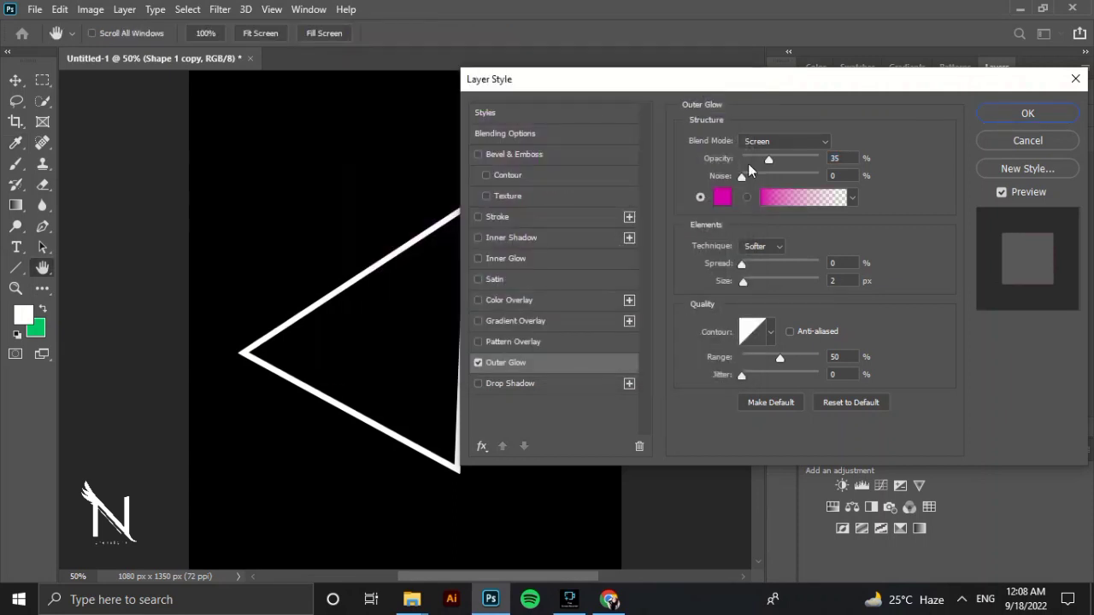
Set the outer glow's opacity to 100%, spread to 95%, size to 3 px and range to 88%.
left_click_drag(773, 159, 800, 160)
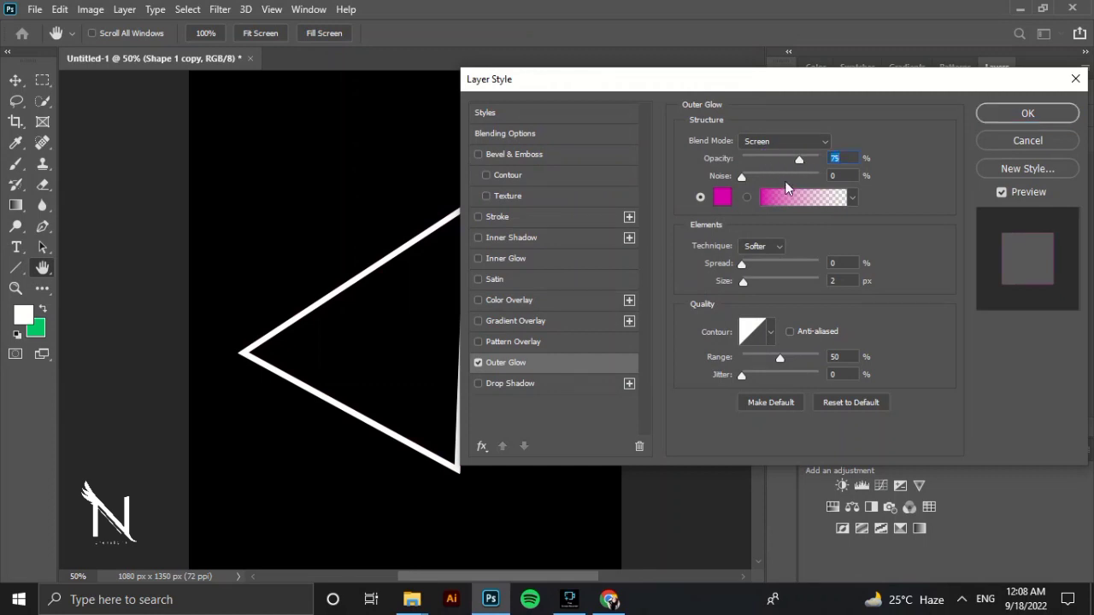
left_click_drag(742, 264, 812, 272)
mouse_move(746, 287)
left_mouse_down()
mouse_move(757, 287)
mouse_move(746, 292)
left_mouse_up()
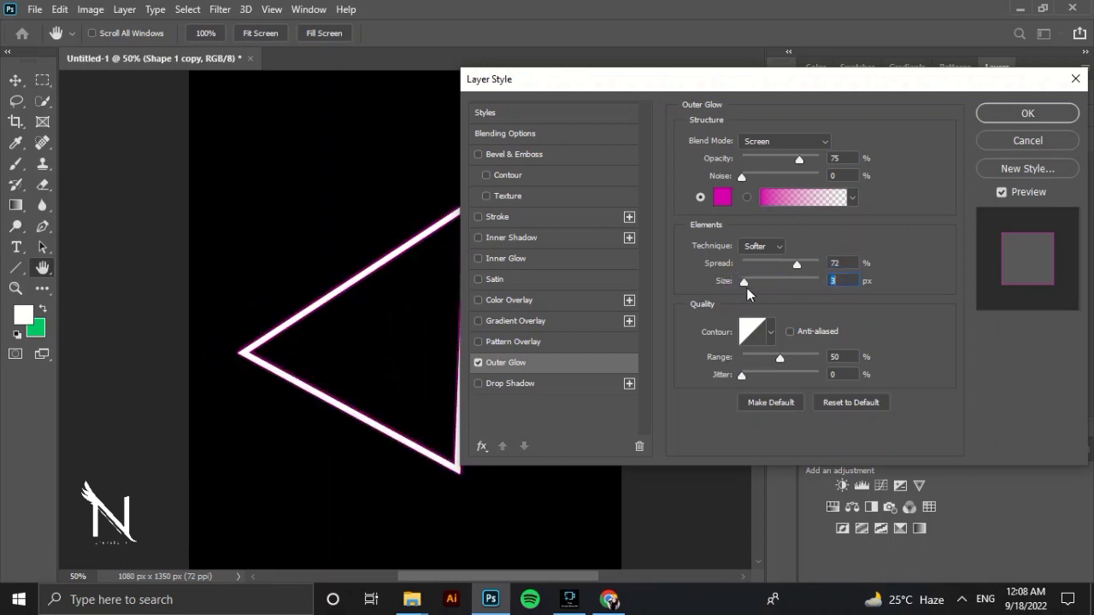
left_click_drag(776, 360, 809, 358)
mouse_move(807, 269)
left_mouse_down()
mouse_move(818, 264)
mouse_move(761, 261)
mouse_move(814, 264)
left_mouse_up()
left_click_drag(799, 163, 820, 151)
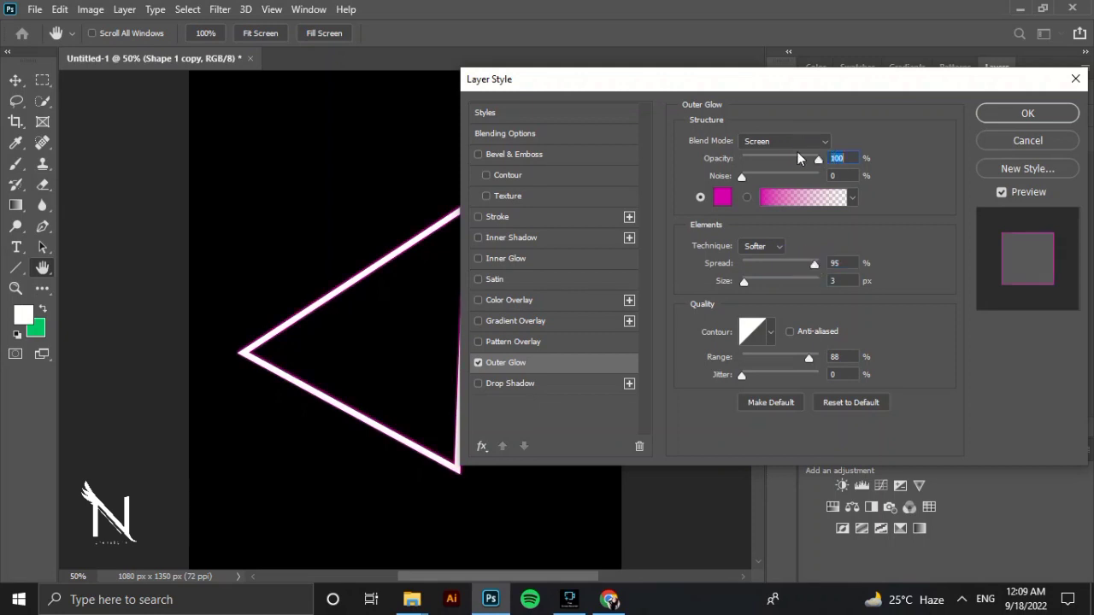
Try the Normal blend mode for the outer glow, set size to 0 px and spread to 100%, and return to Screen.
left_click(810, 144)
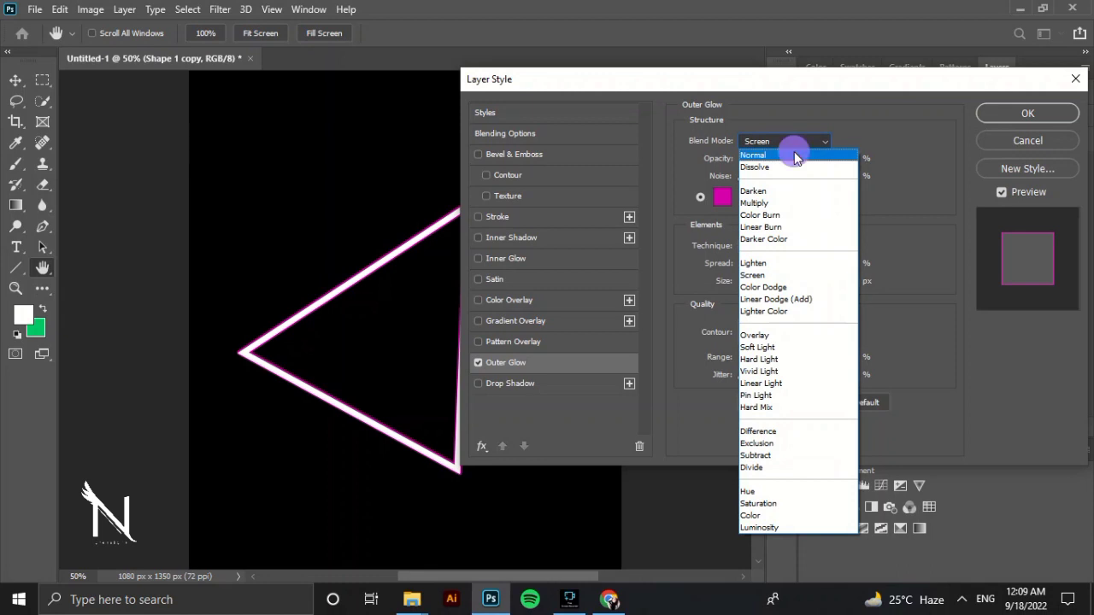
left_click(794, 157)
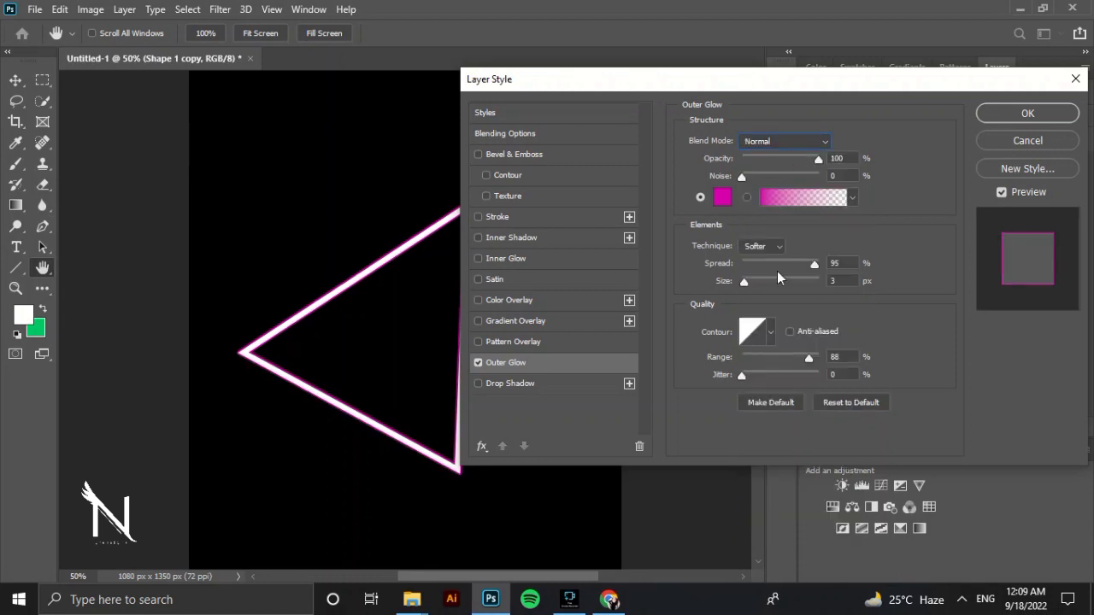
left_click_drag(745, 281, 694, 289)
left_click_drag(816, 267, 843, 262)
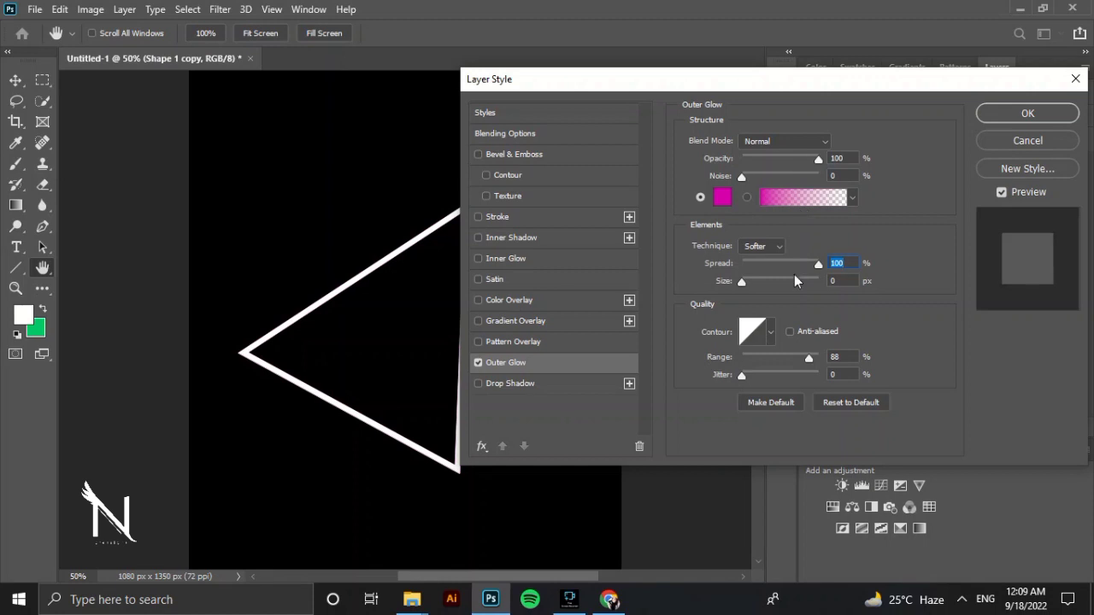
left_click(806, 141)
left_click(785, 275)
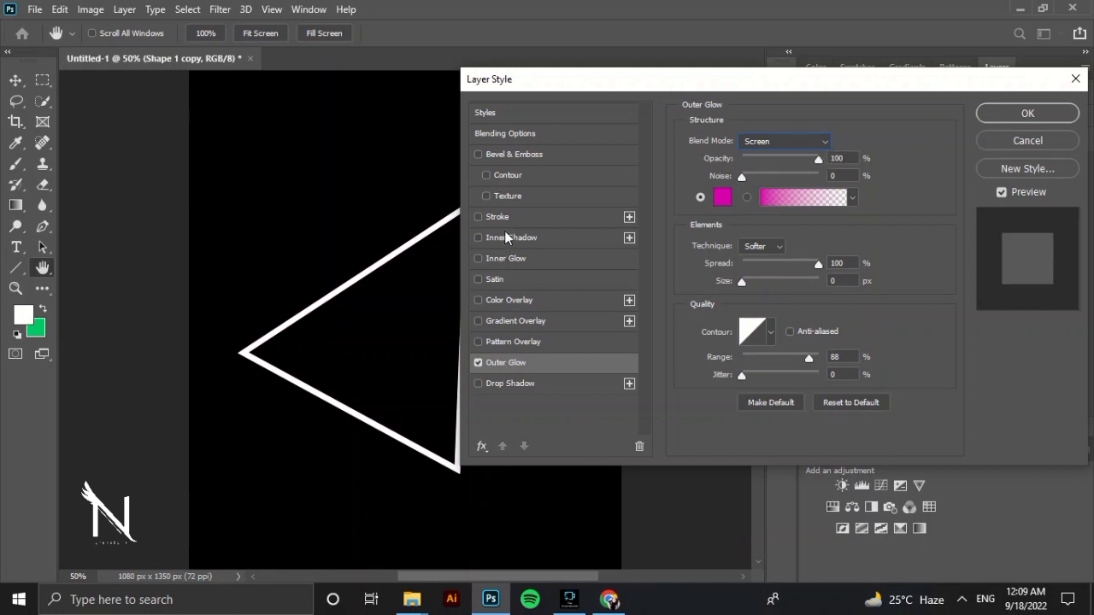
Enable the Inner Glow effect on the triangle copy and set its glow colour to bright magenta pink.
left_click(514, 259)
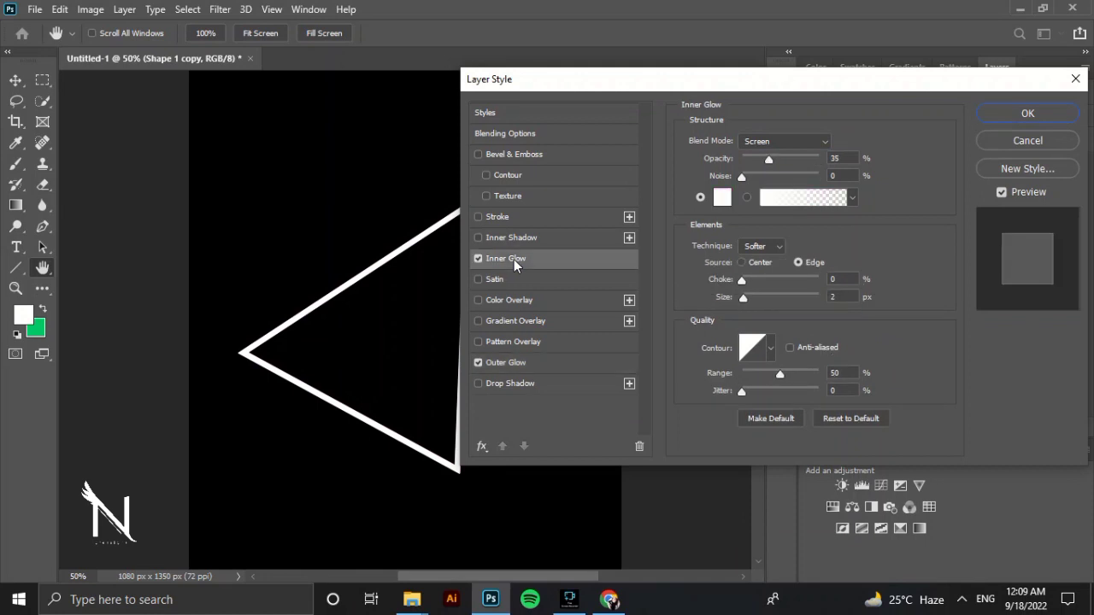
left_click(725, 198)
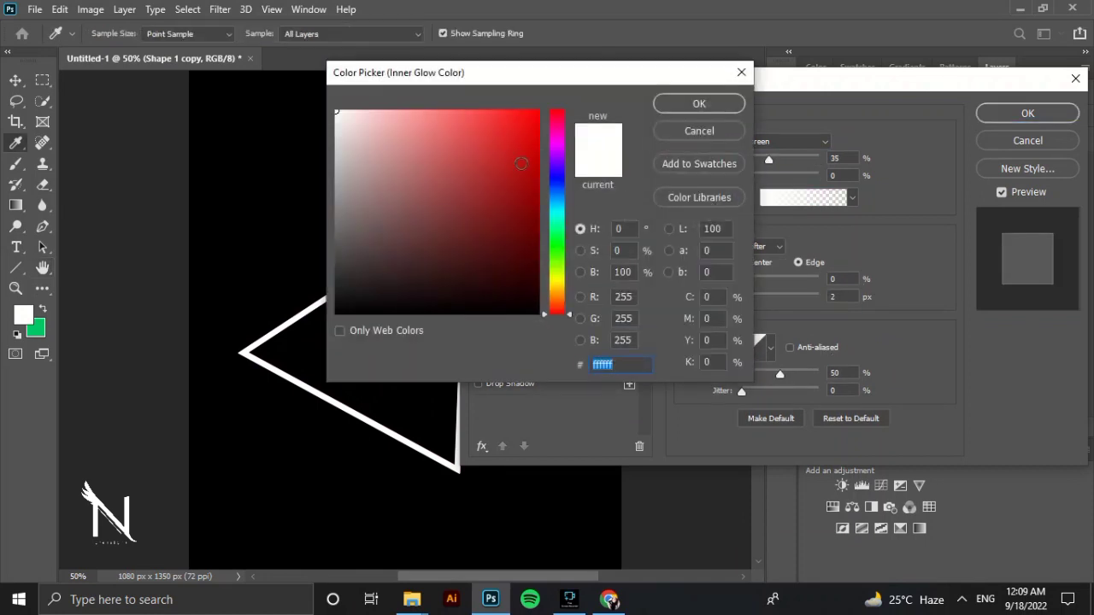
left_click_drag(557, 177, 506, 92)
left_click(699, 103)
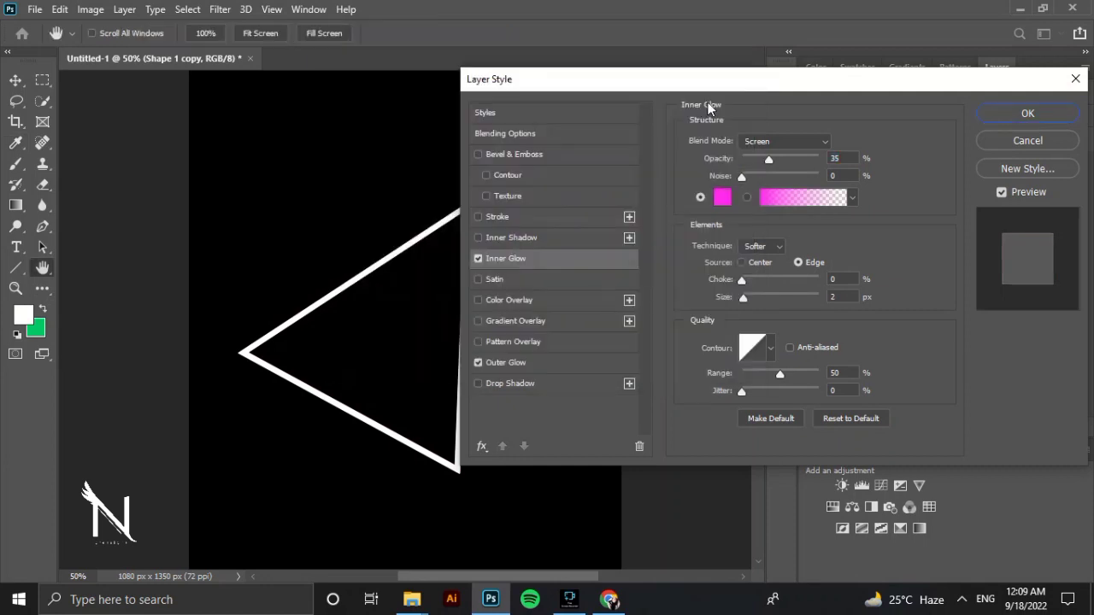
Set the inner glow's blend mode to Normal and apply the layer style to the triangle copy.
left_click(807, 142)
left_click(785, 160)
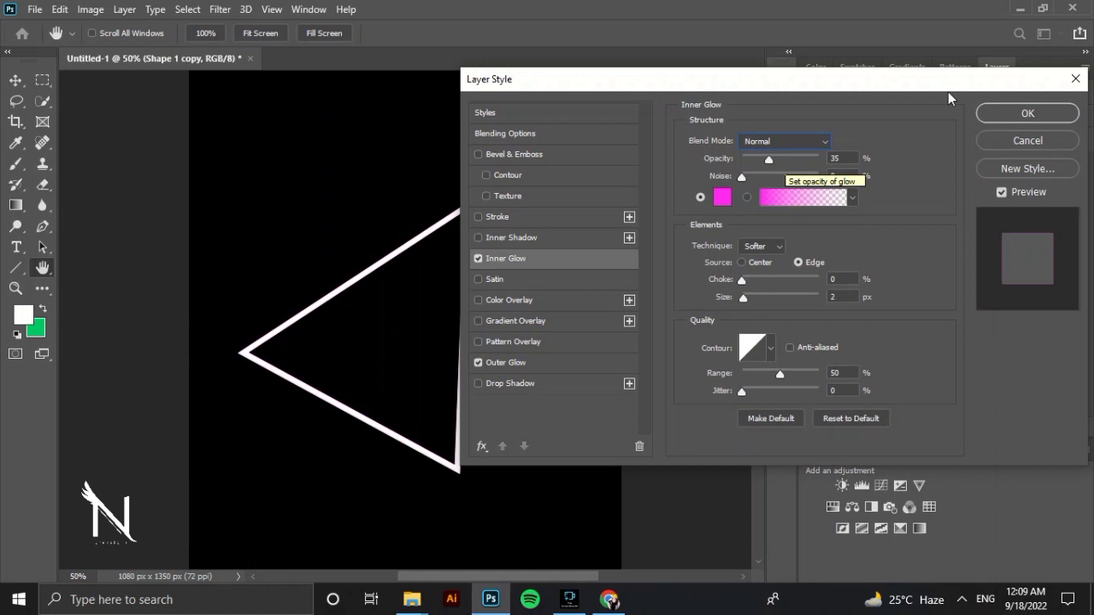
left_click(1031, 116)
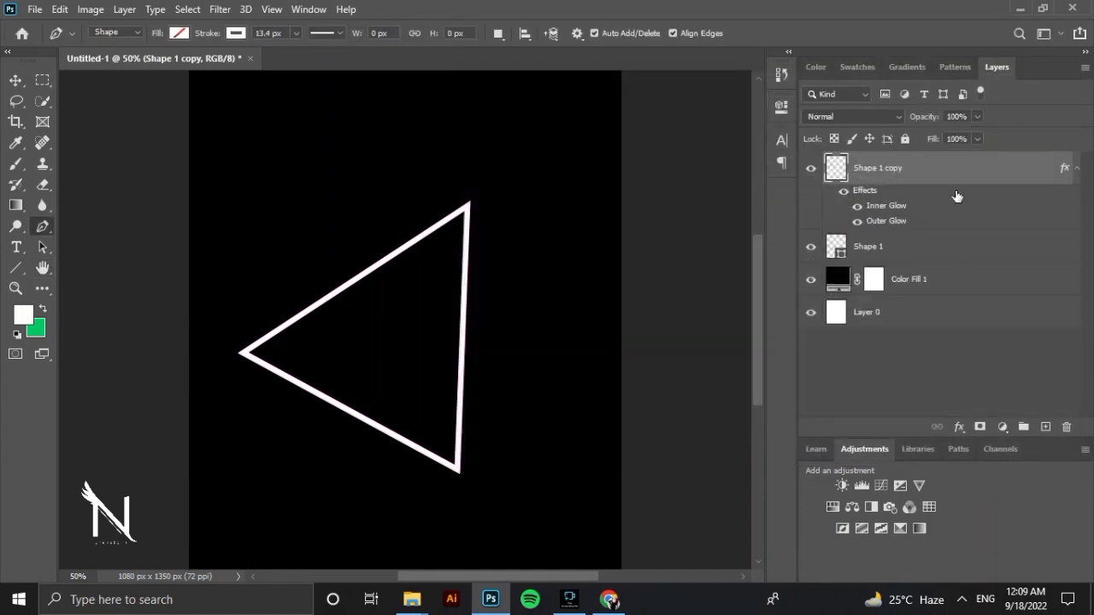
Hide and reshow the original Shape 1 layer to compare the triangle with and without it.
left_click(929, 247)
left_click(812, 247)
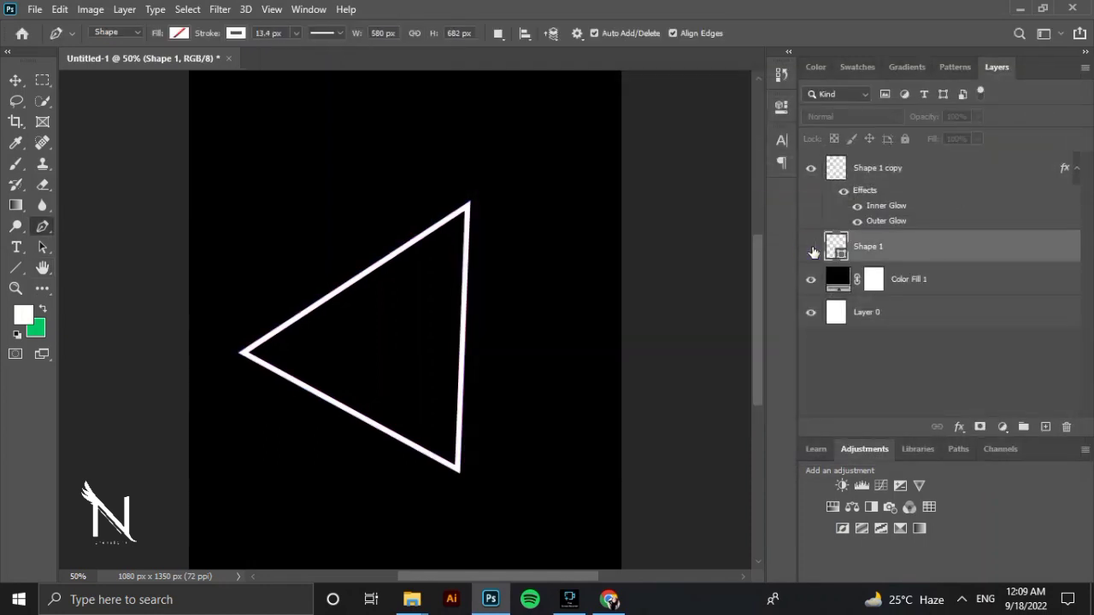
left_click(812, 250)
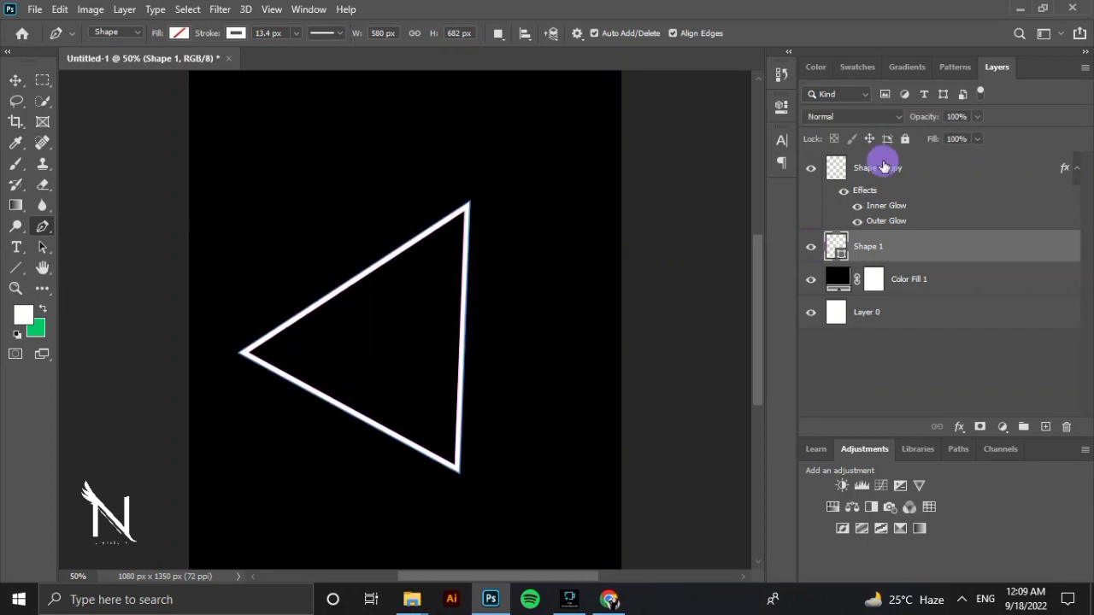
Set the Shape 1 copy layer's outer glow size to 250 px and spread to 3%, and apply the style.
left_click(884, 167)
double_click(978, 182)
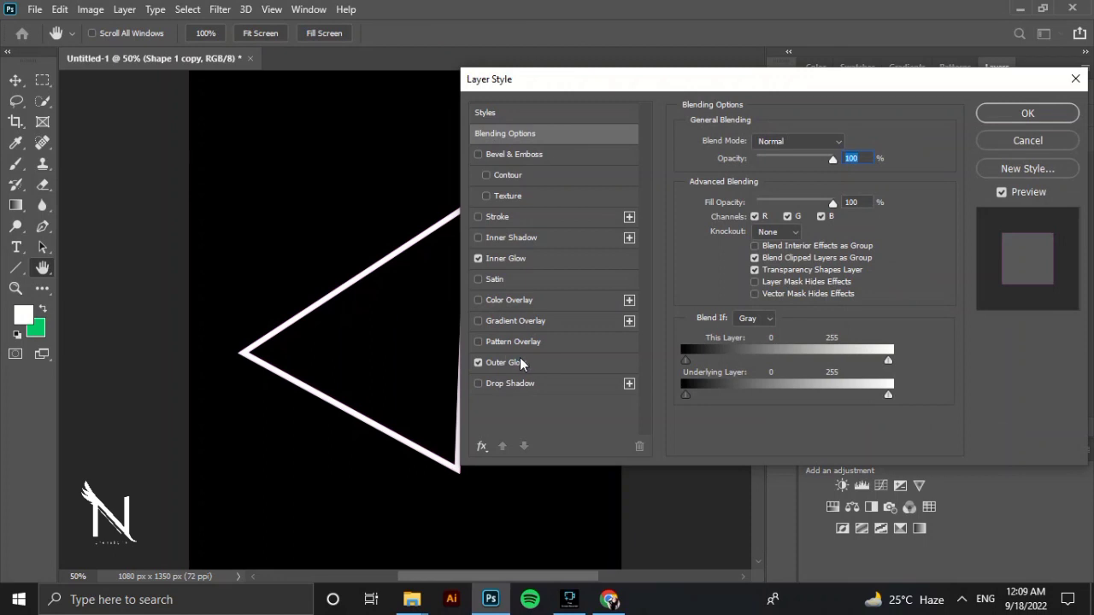
left_click(521, 364)
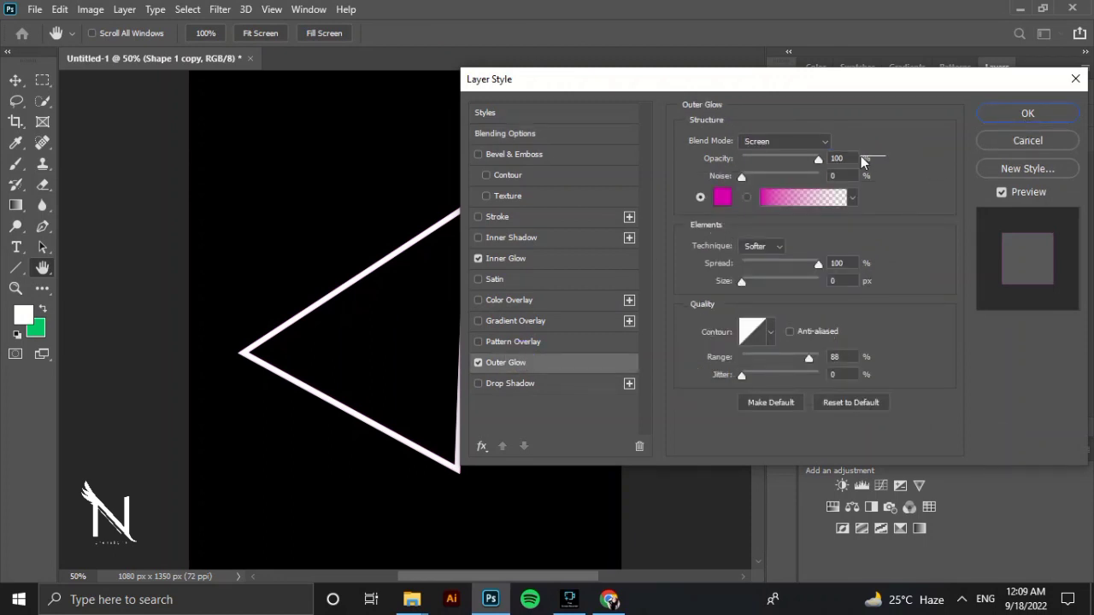
left_click_drag(745, 181, 708, 198)
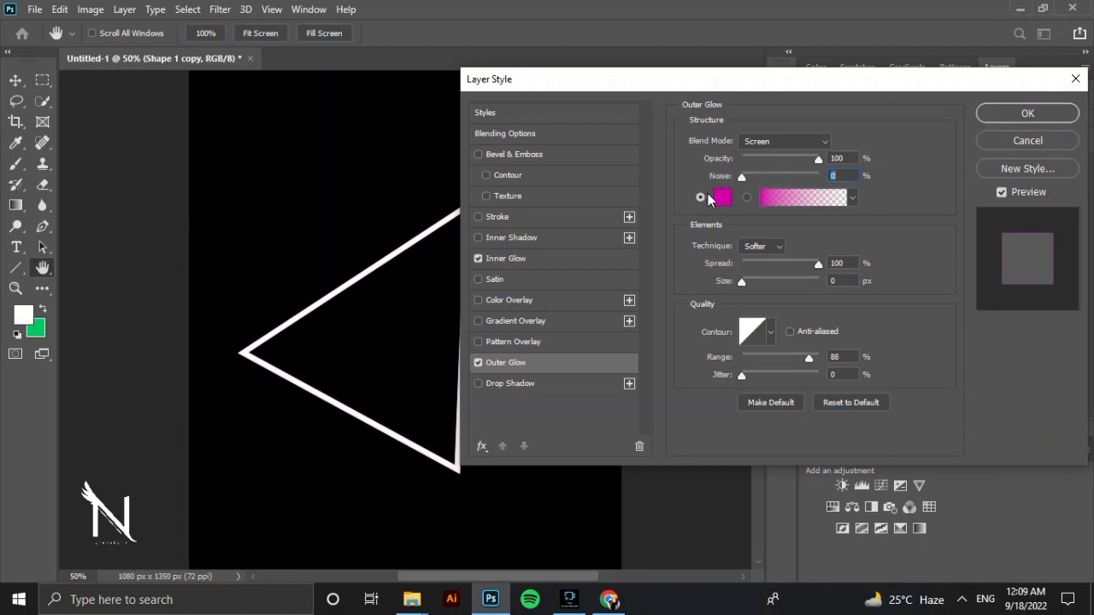
left_click_drag(772, 262, 821, 264)
left_click_drag(743, 289, 880, 293)
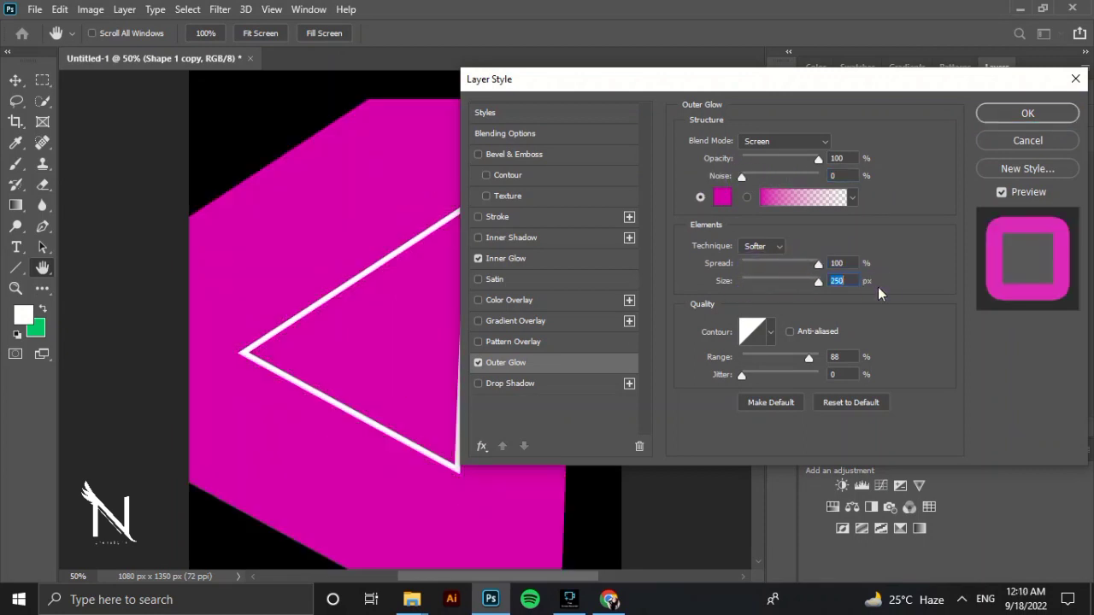
left_click_drag(820, 270, 746, 270)
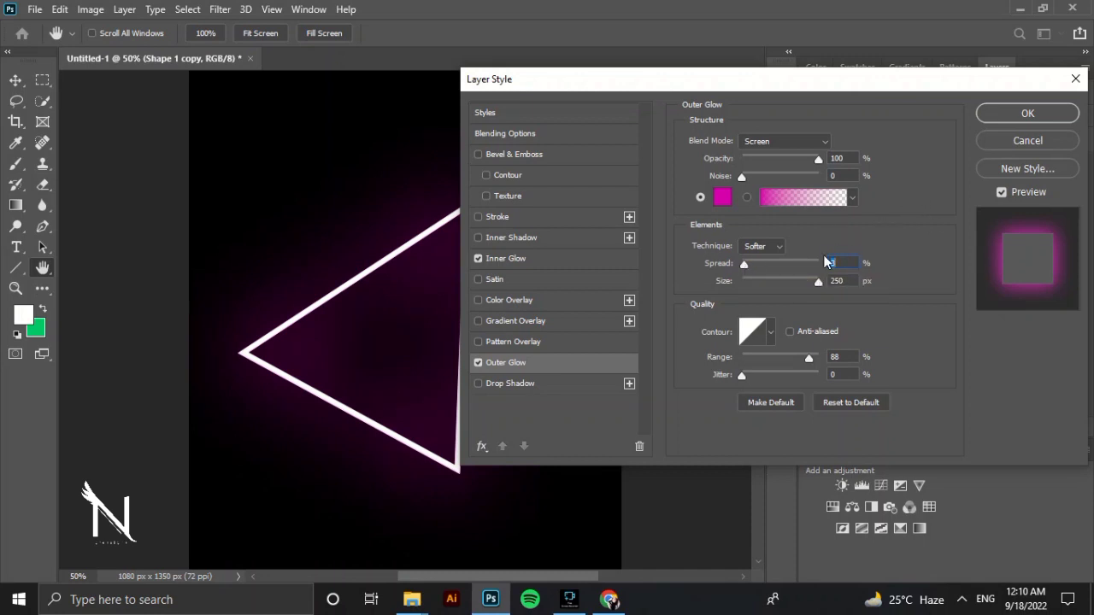
left_click(1036, 114)
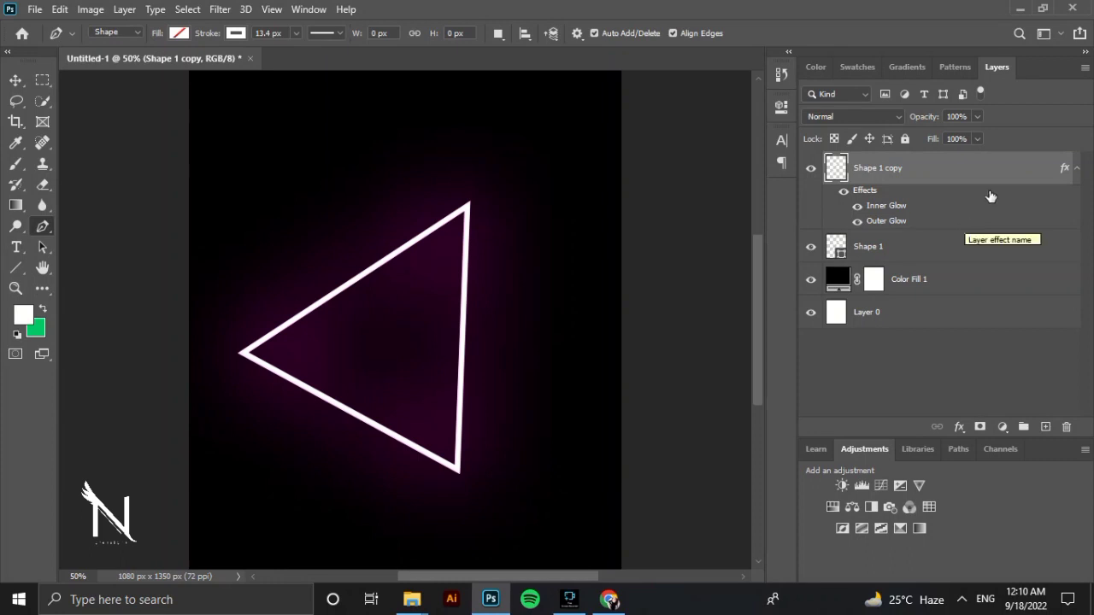
Duplicate the glowing Shape 1 copy layer, keeping the default name.
left_click(960, 243)
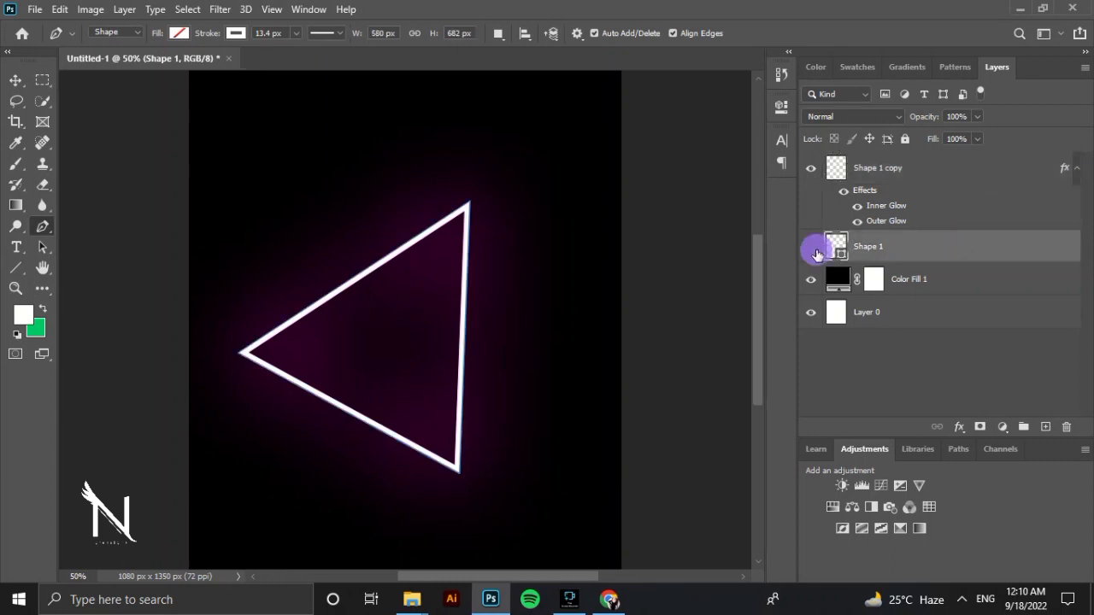
right_click(901, 166)
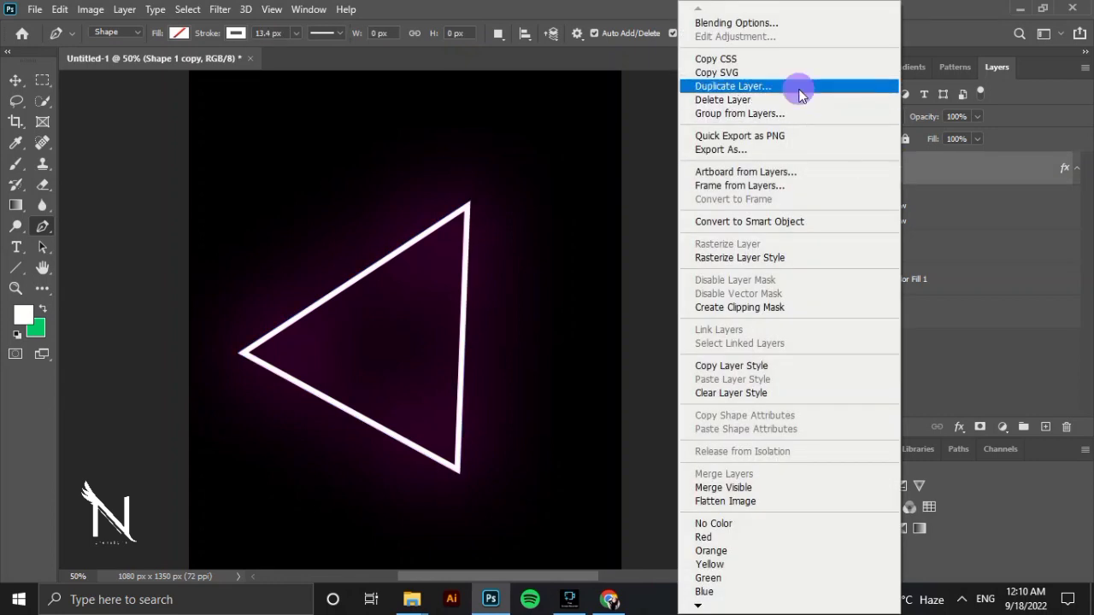
left_click(798, 85)
left_click(675, 154)
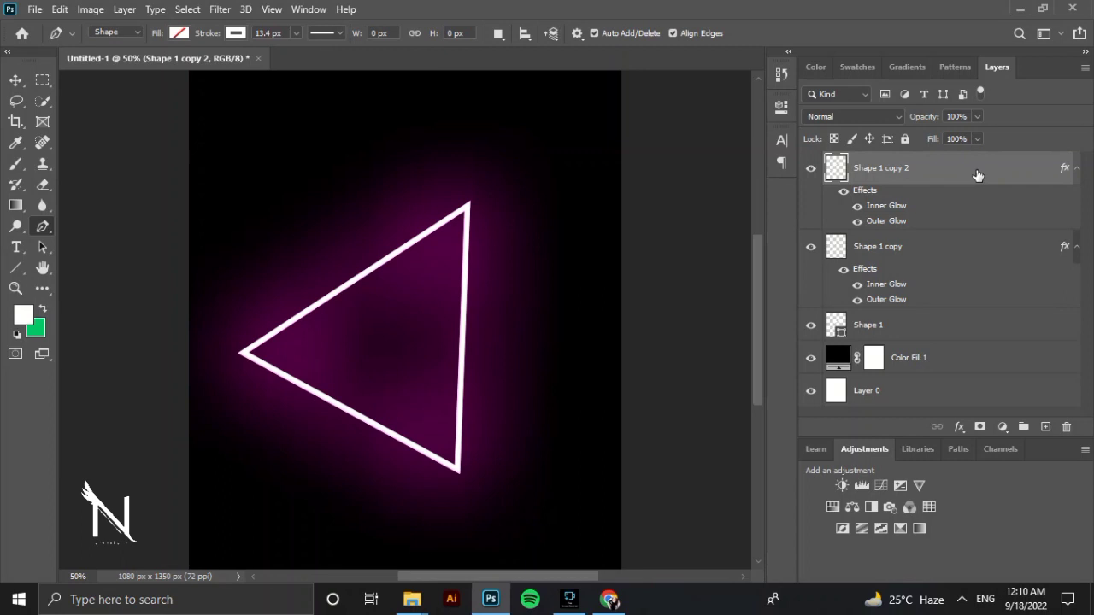
Hide the Inner Glow and Outer Glow effects on Shape 1 copy 2 and set the layer's blend mode to Color Dodge.
left_click(896, 206)
left_click(857, 206)
left_click(857, 223)
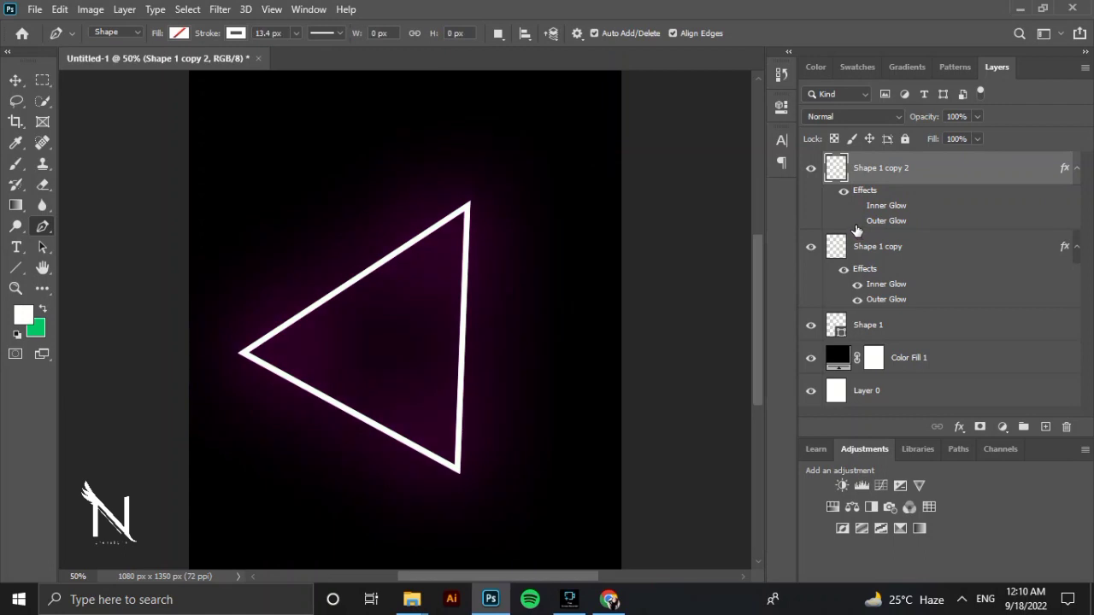
left_click(837, 118)
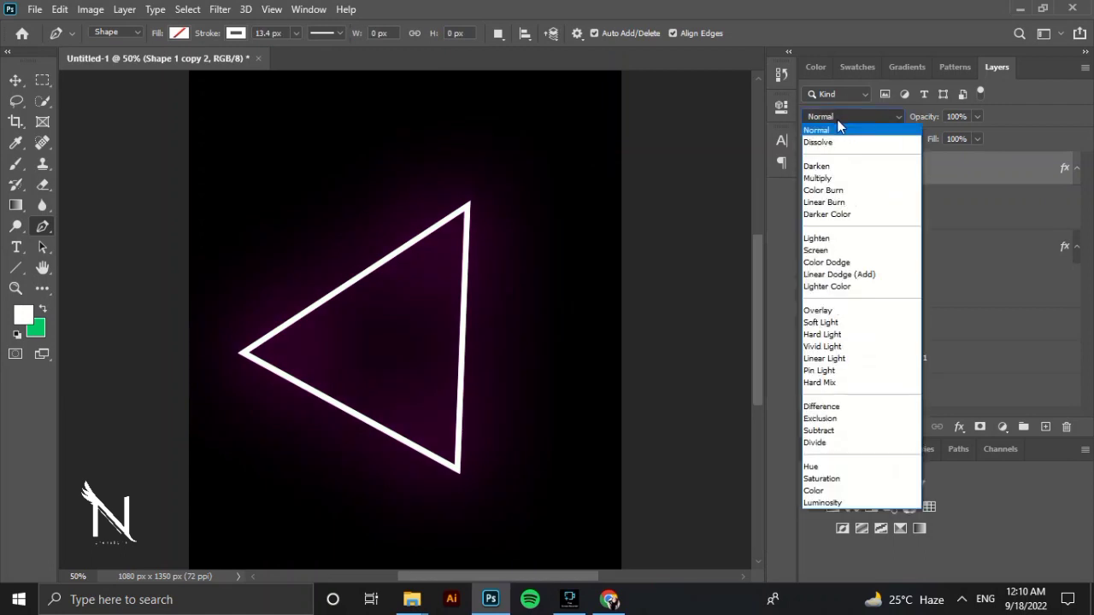
left_click(852, 262)
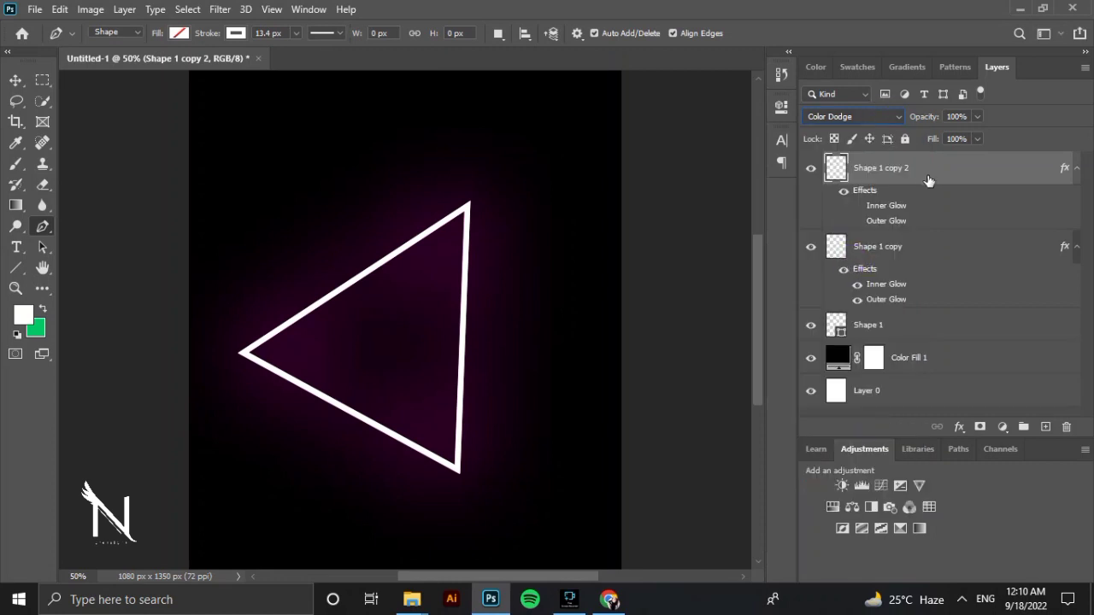
Change the outer glow colour of the Shape 1 copy layer to bright magenta ff00d2.
left_click(893, 255)
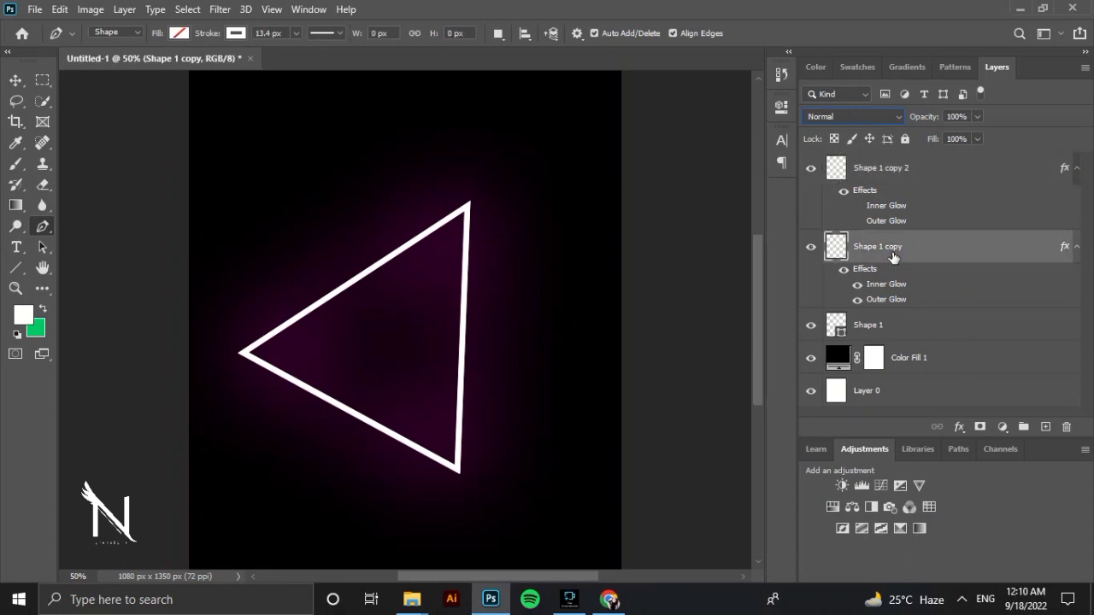
double_click(893, 254)
left_click(944, 257)
key("space")
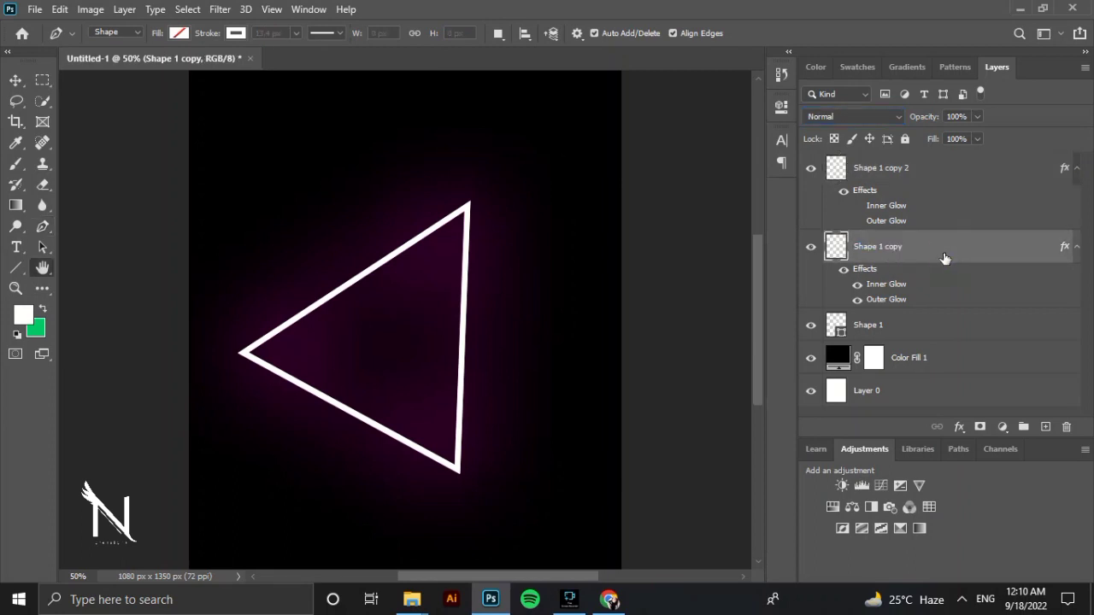
double_click(943, 258)
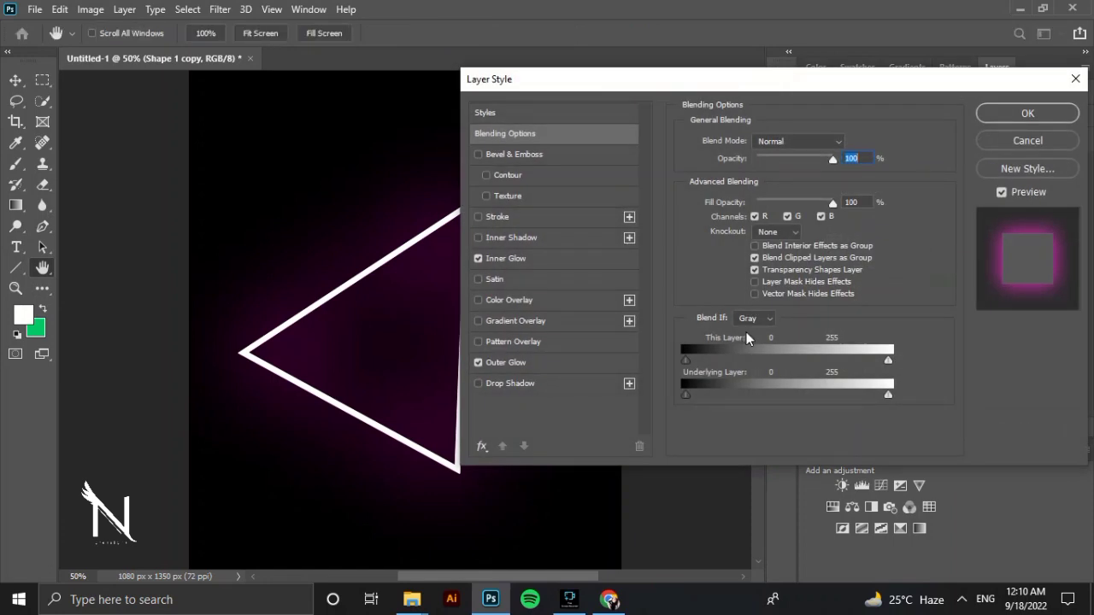
left_click(581, 359)
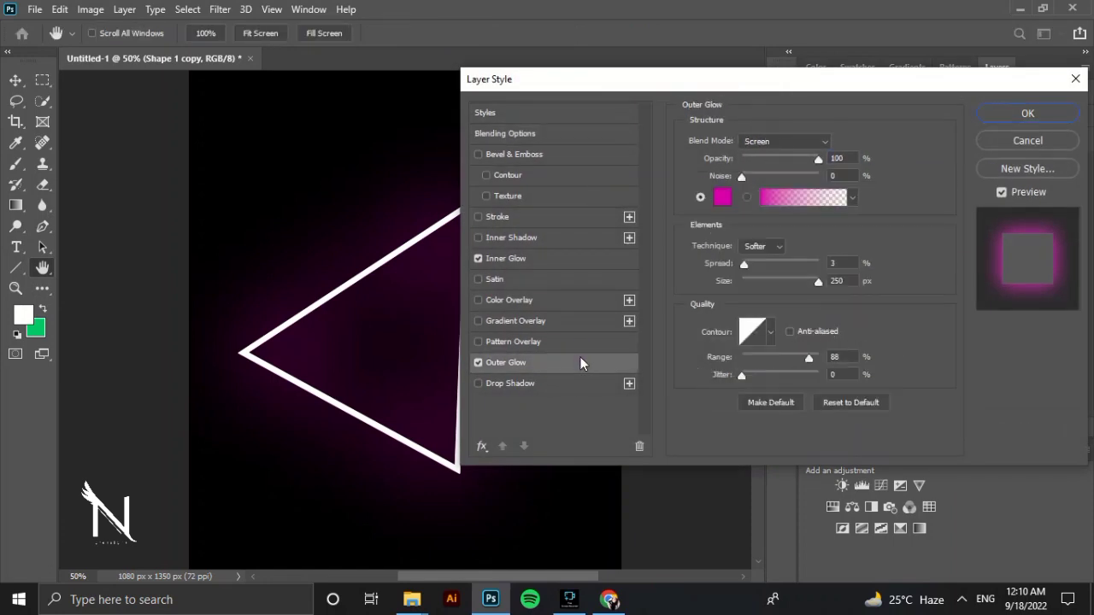
left_click(725, 198)
left_click(519, 117)
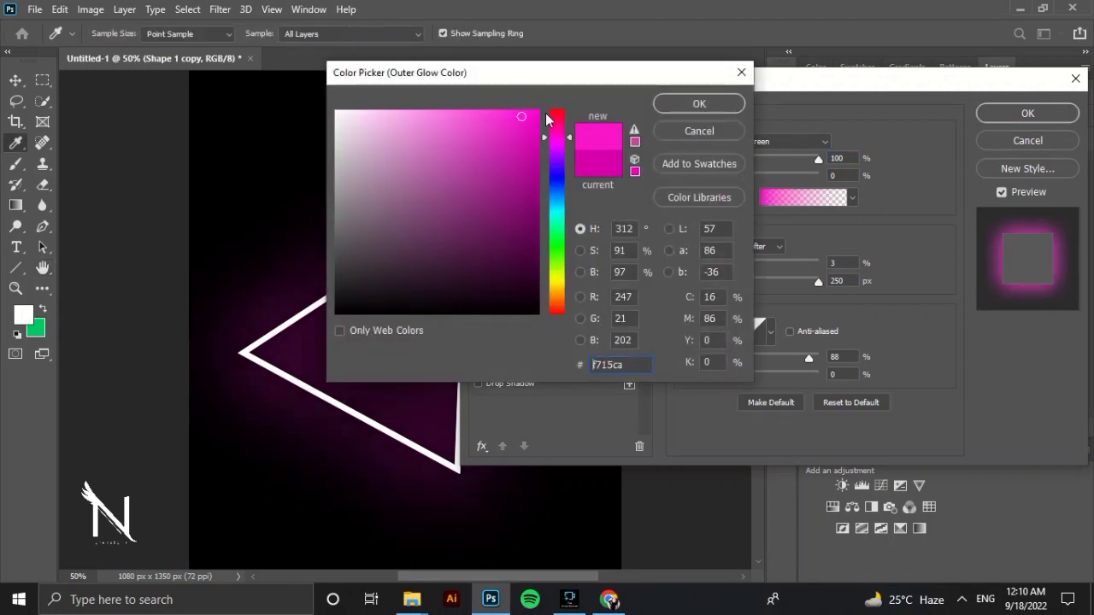
left_click(552, 110)
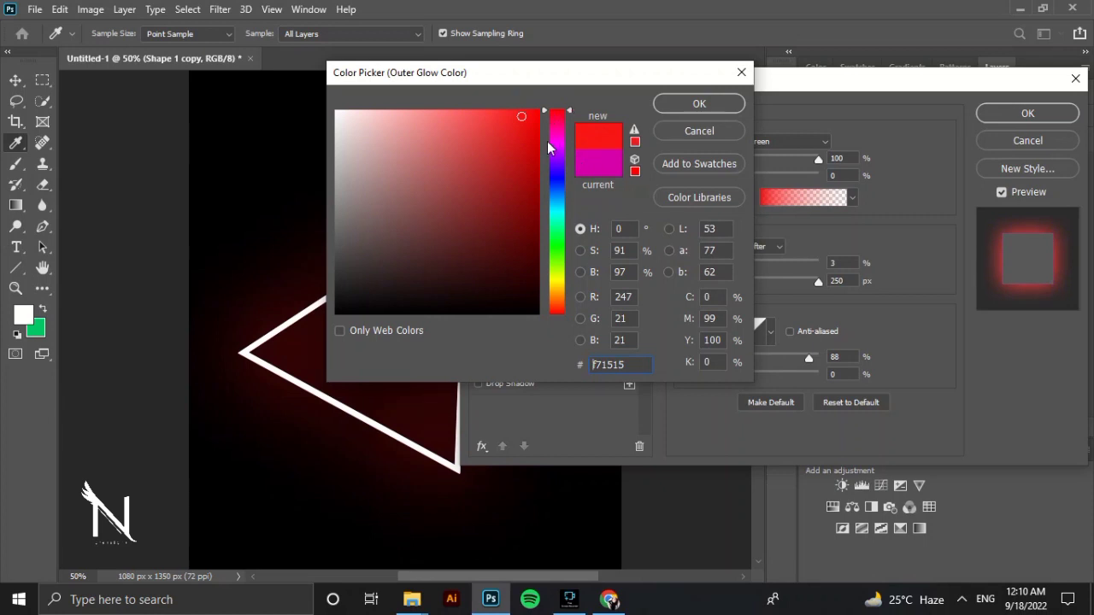
left_click(556, 138)
mouse_move(540, 133)
left_mouse_down()
mouse_move(564, 117)
mouse_move(561, 100)
left_mouse_up()
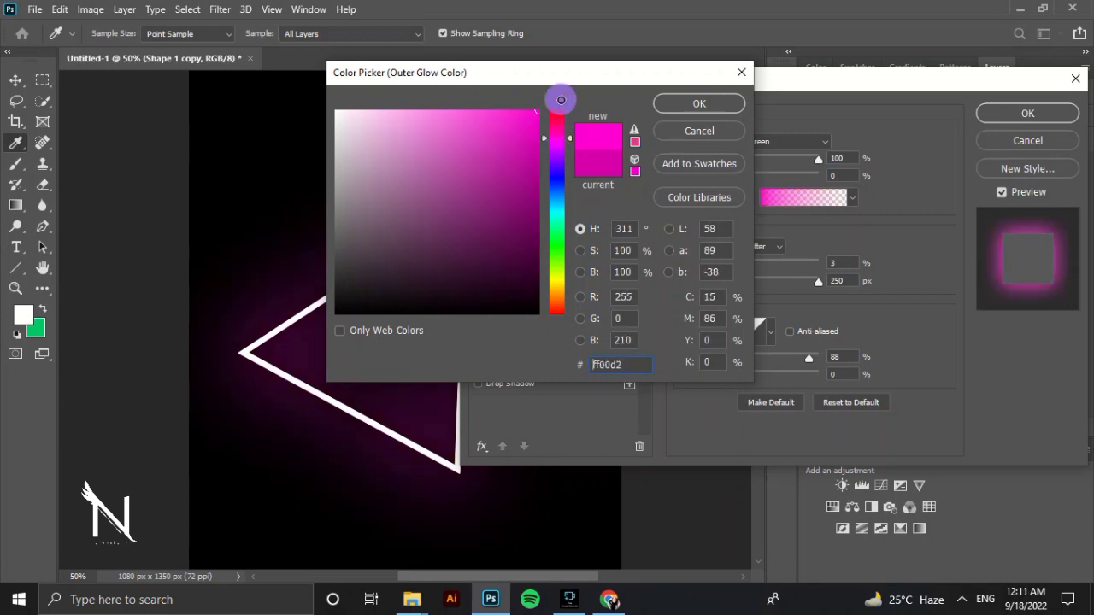
left_click(672, 104)
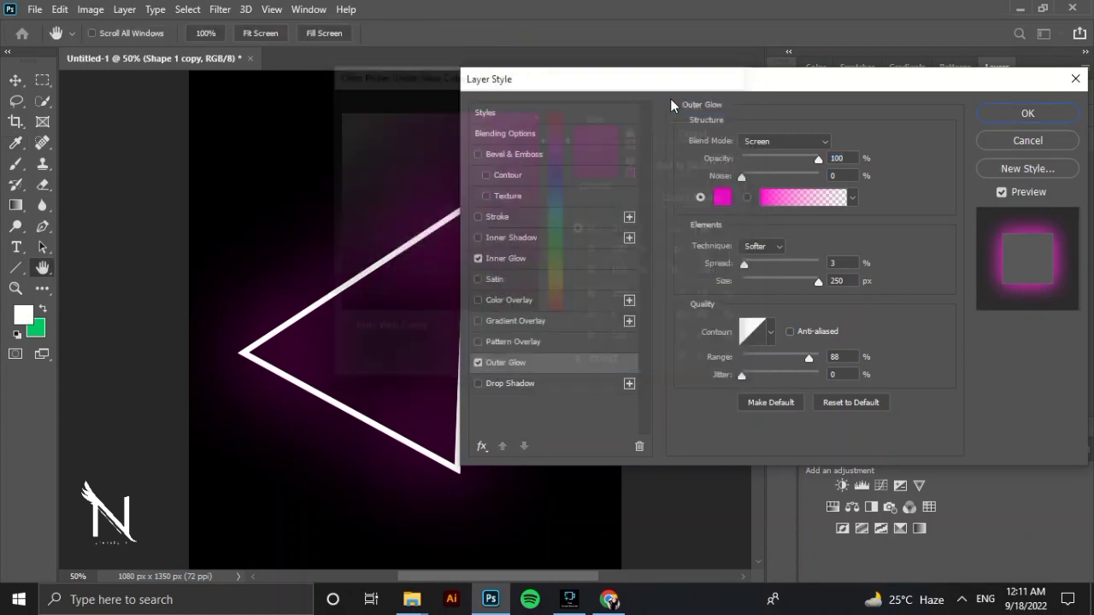
Try the Color Dodge blend mode for the outer glow, return to Screen and apply the layer style.
left_click(774, 141)
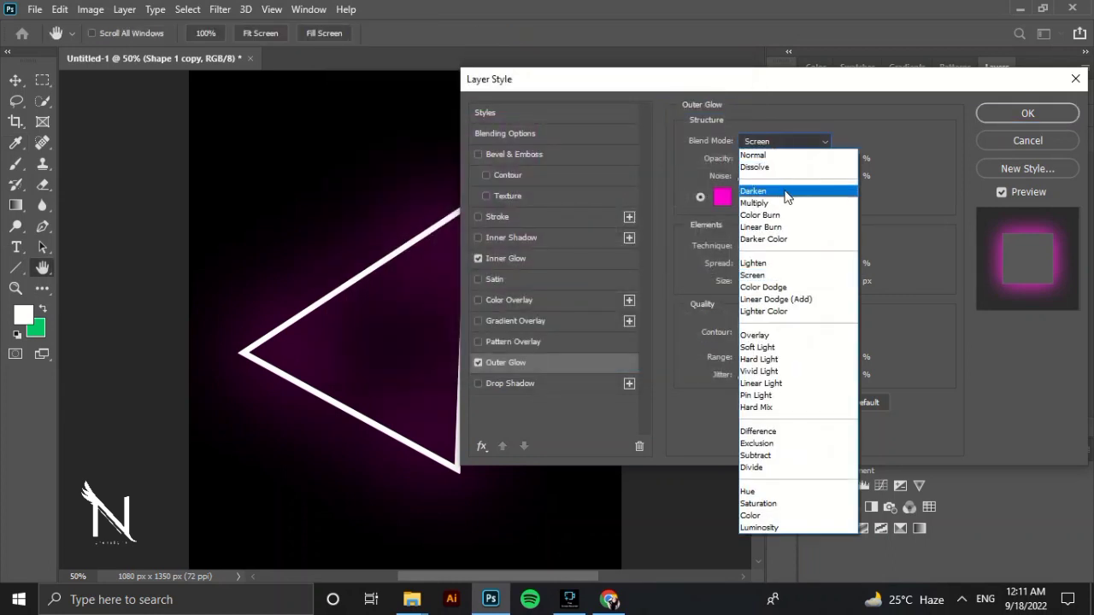
left_click(797, 276)
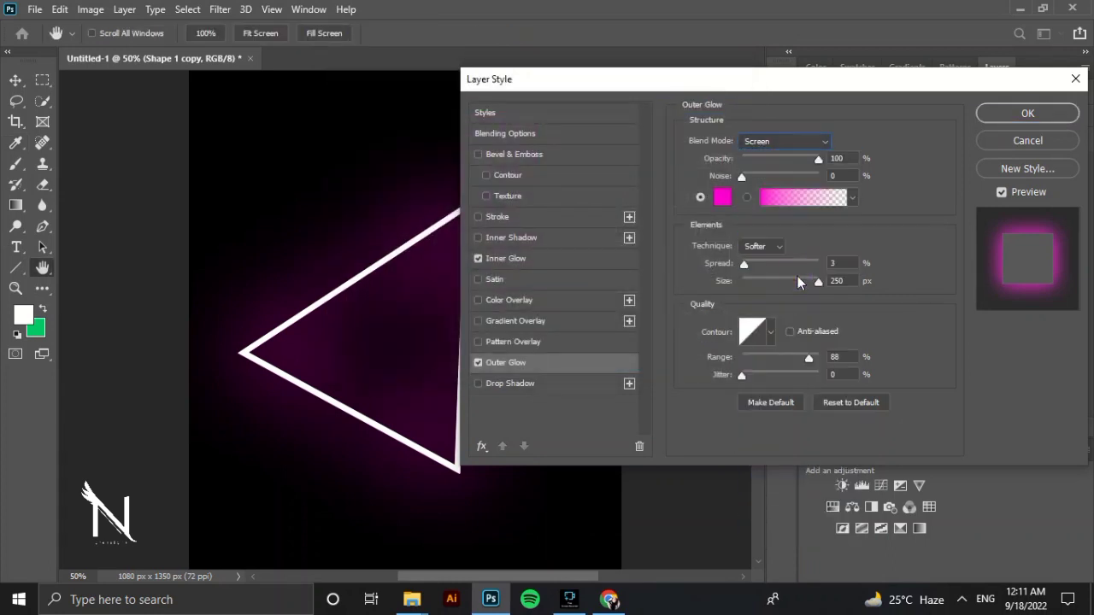
left_click(812, 141)
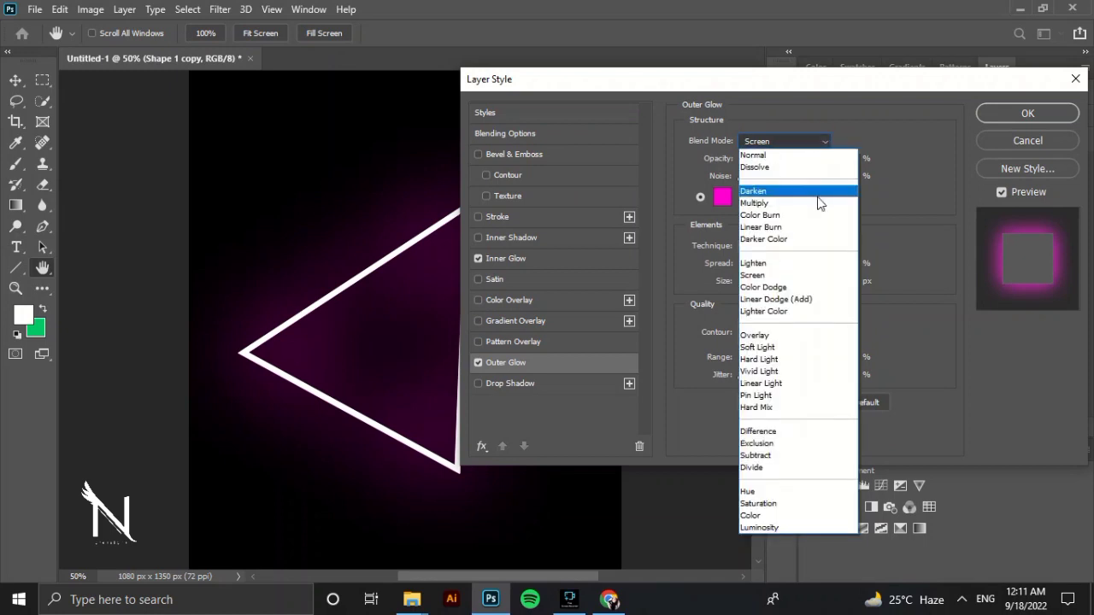
left_click(822, 287)
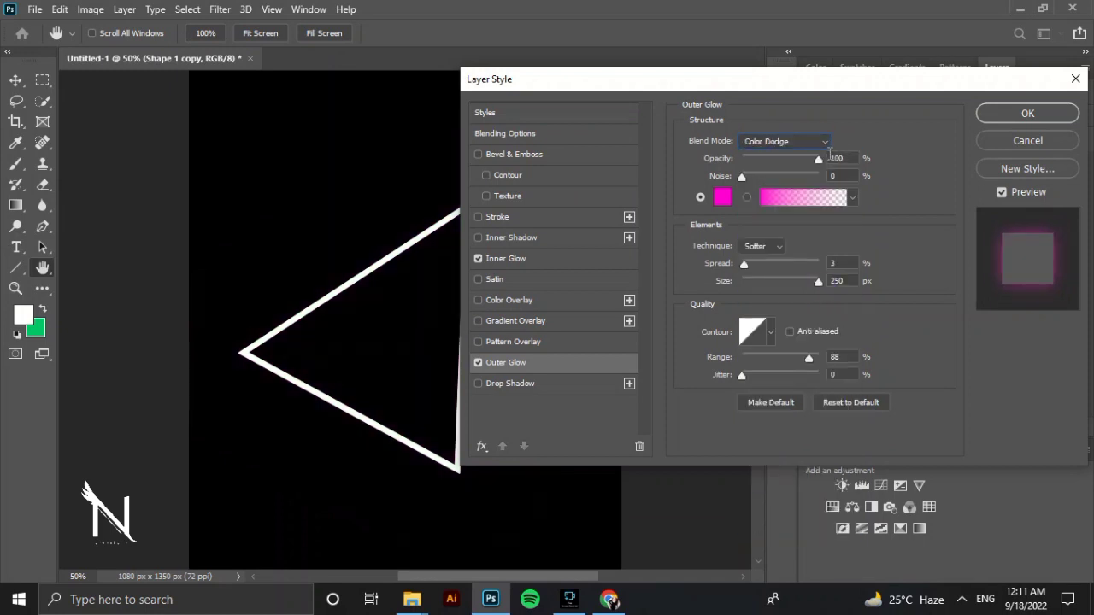
left_click(810, 142)
left_click(812, 272)
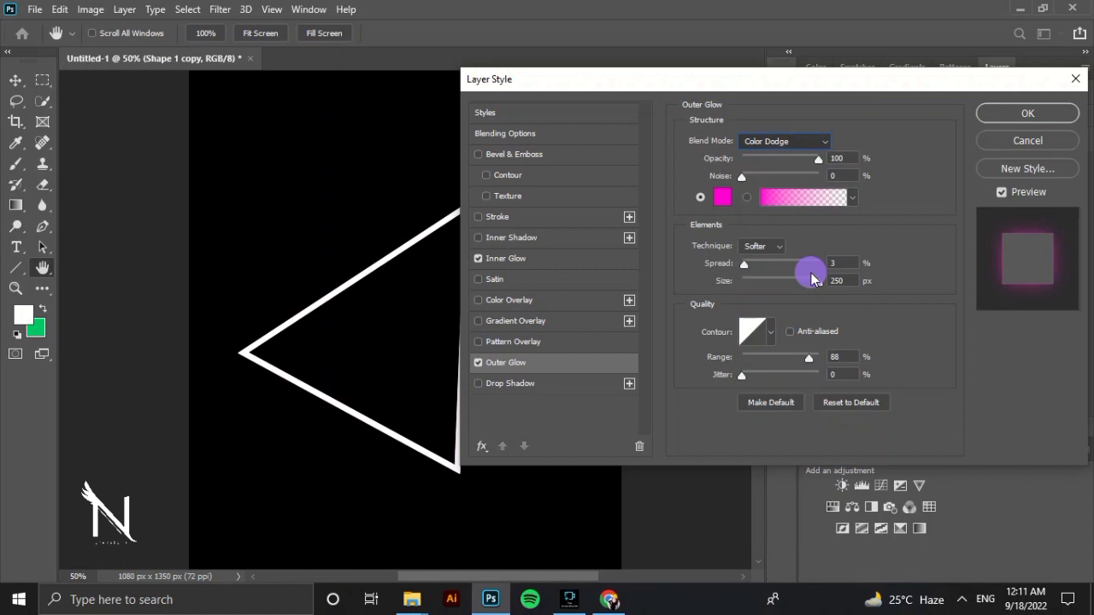
left_click(1005, 116)
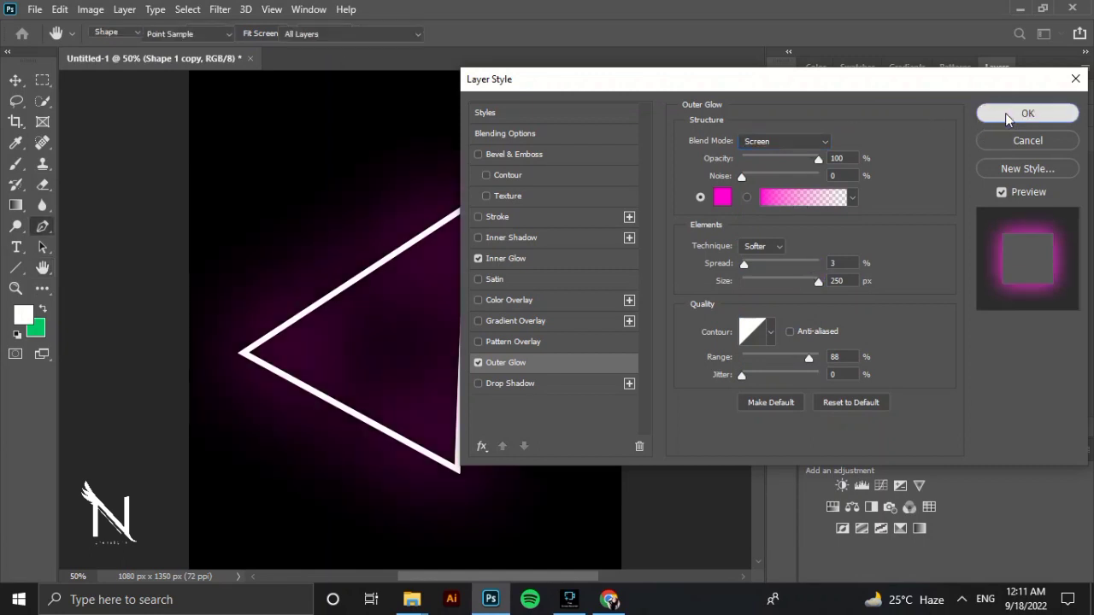
Rotate the Shape 1, Shape 1 copy and Shape 1 copy 2 layers together by about -19.66° and move them towards the canvas centre.
left_click(933, 180)
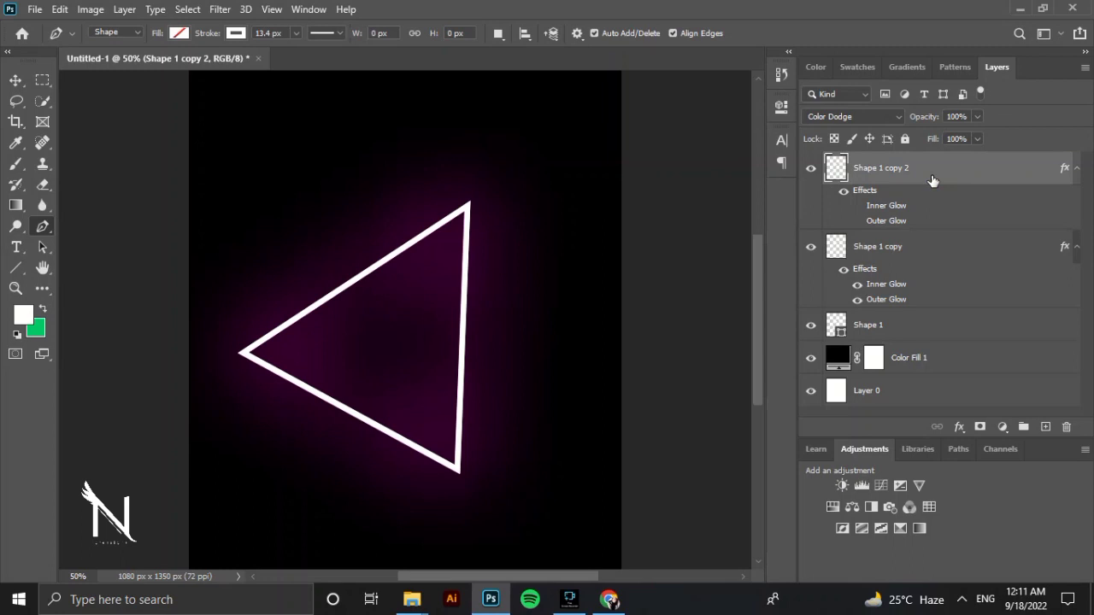
key("Page_Up")
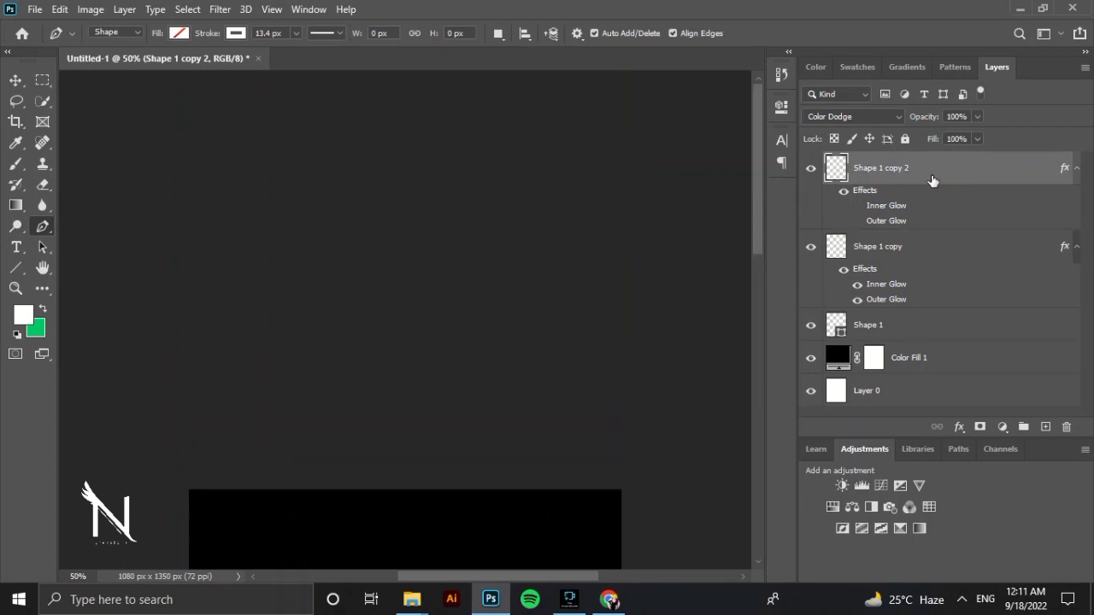
key("Page_Down")
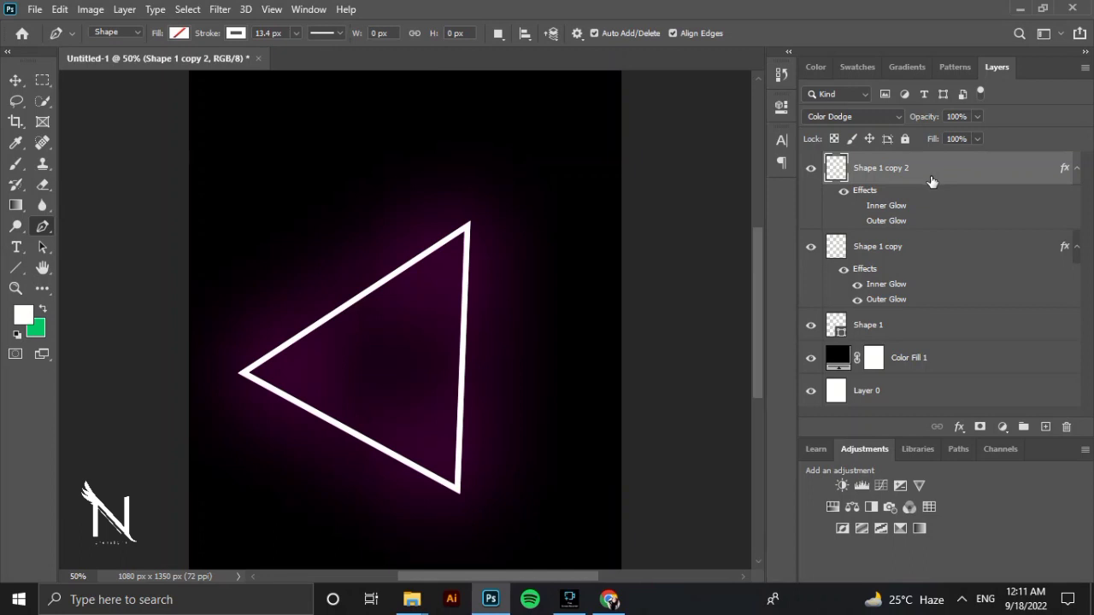
left_click(940, 328, "shift")
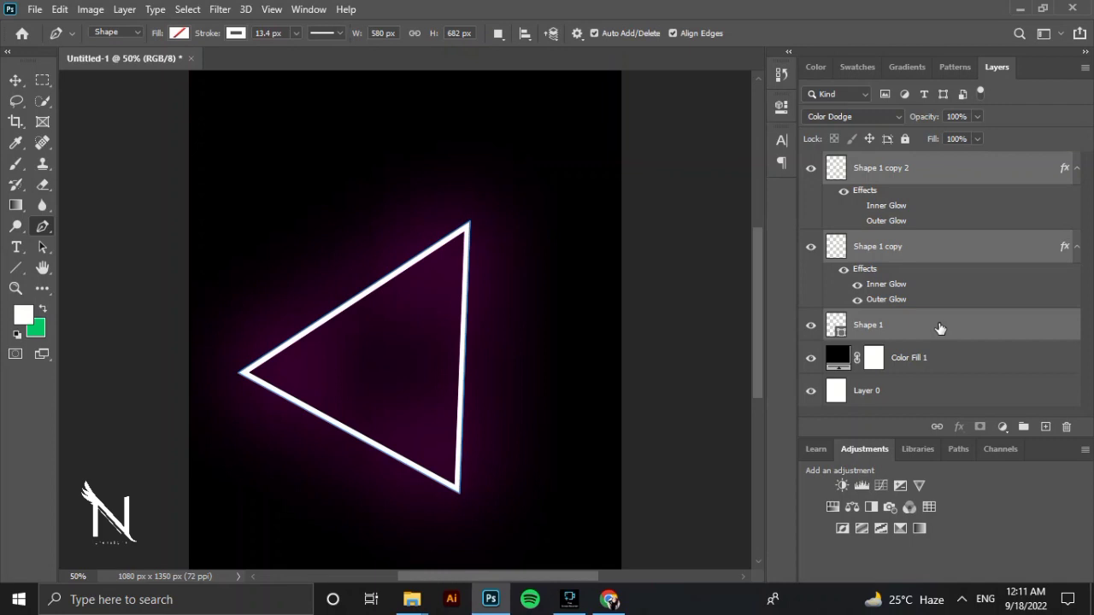
key("ctrl+t")
left_click_drag(332, 374, 373, 333)
left_click_drag(531, 159, 469, 136)
left_click_drag(445, 242, 430, 267)
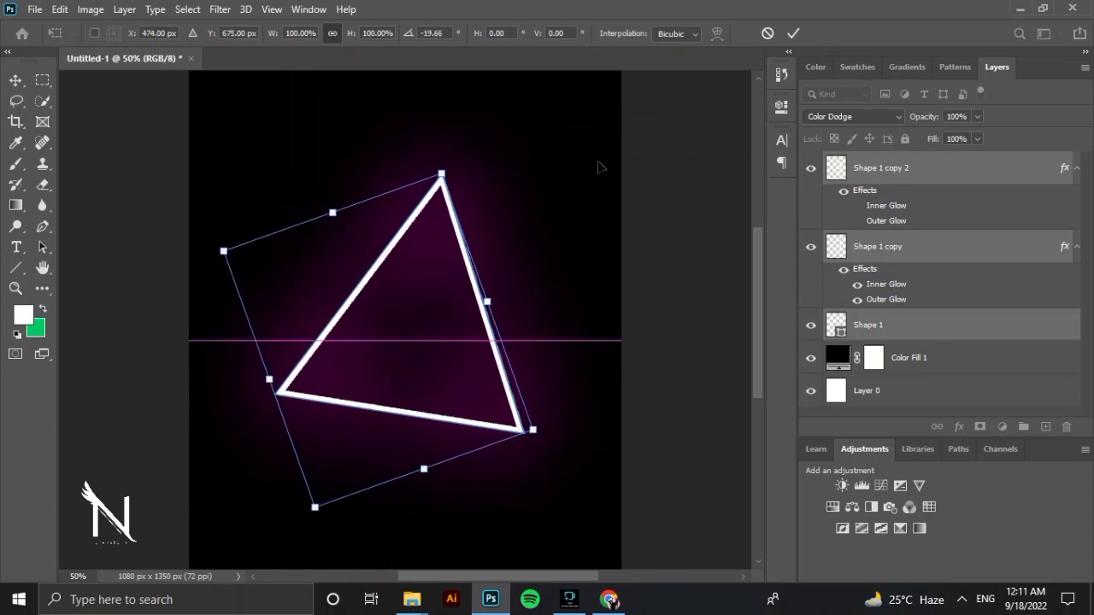
key("p")
Add a new blank layer above Shape 1 copy 2.
left_click(1002, 282)
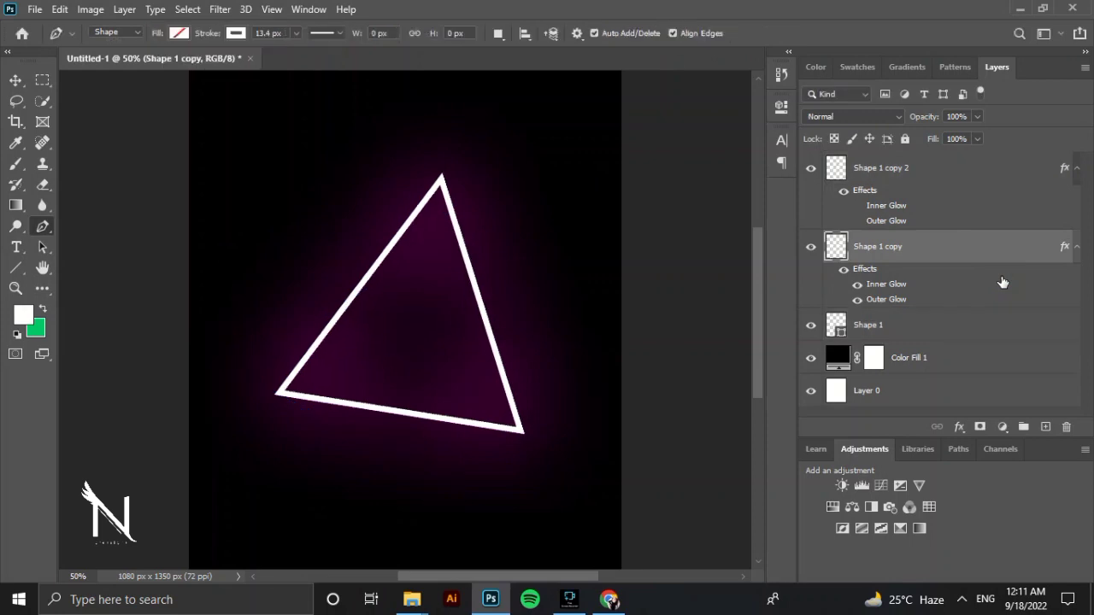
key("shift+alt+d")
left_click(1006, 186)
left_click(1046, 426)
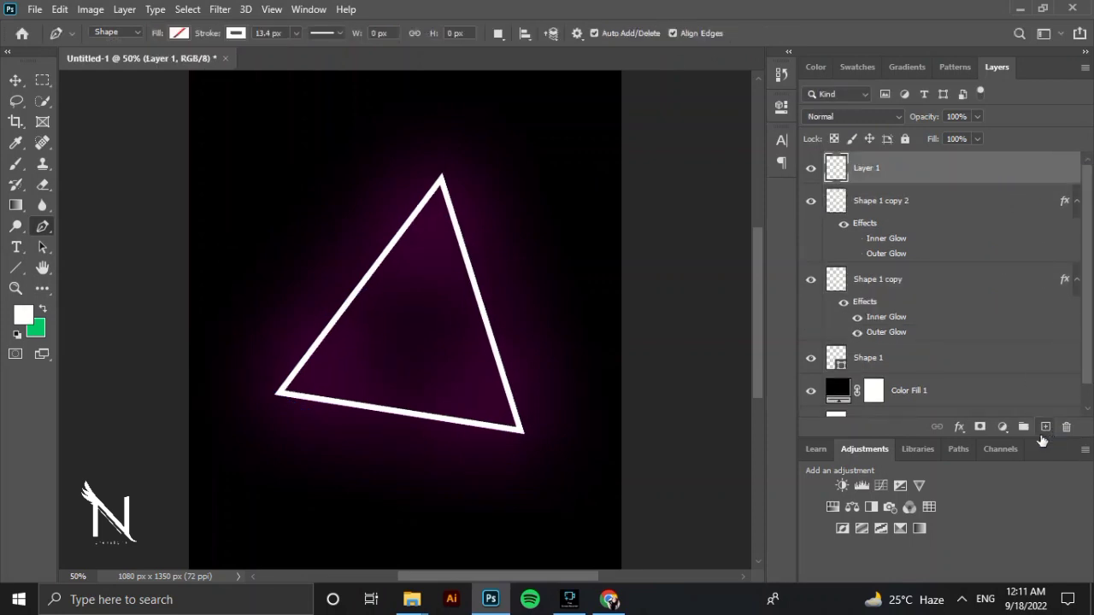
Add the white text NISA inside the triangle in Helvetica Bold at 36 pt.
left_click(19, 248)
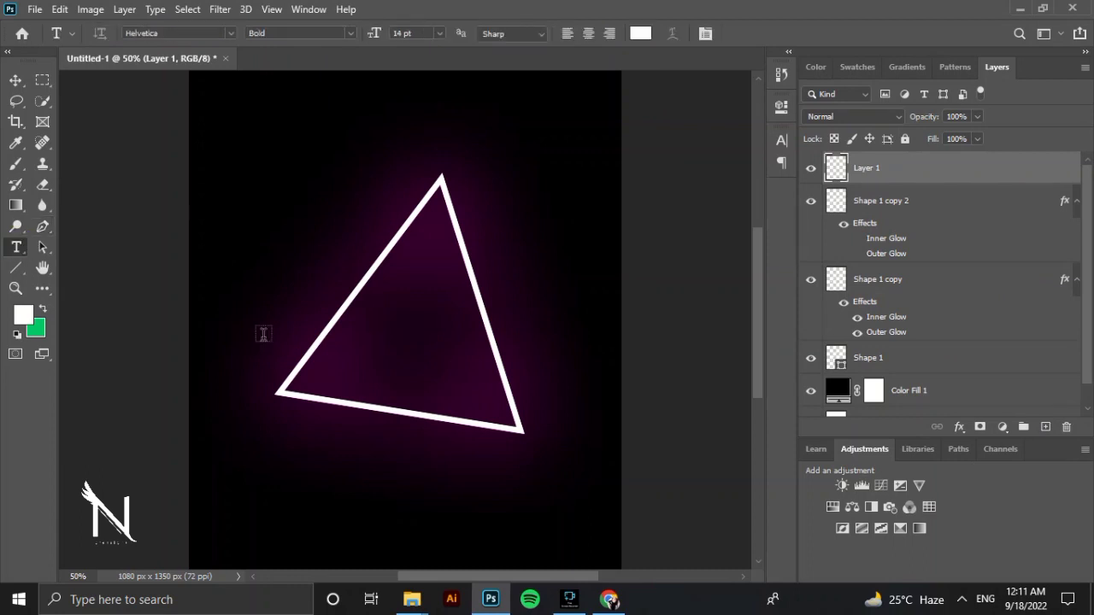
left_click(439, 33)
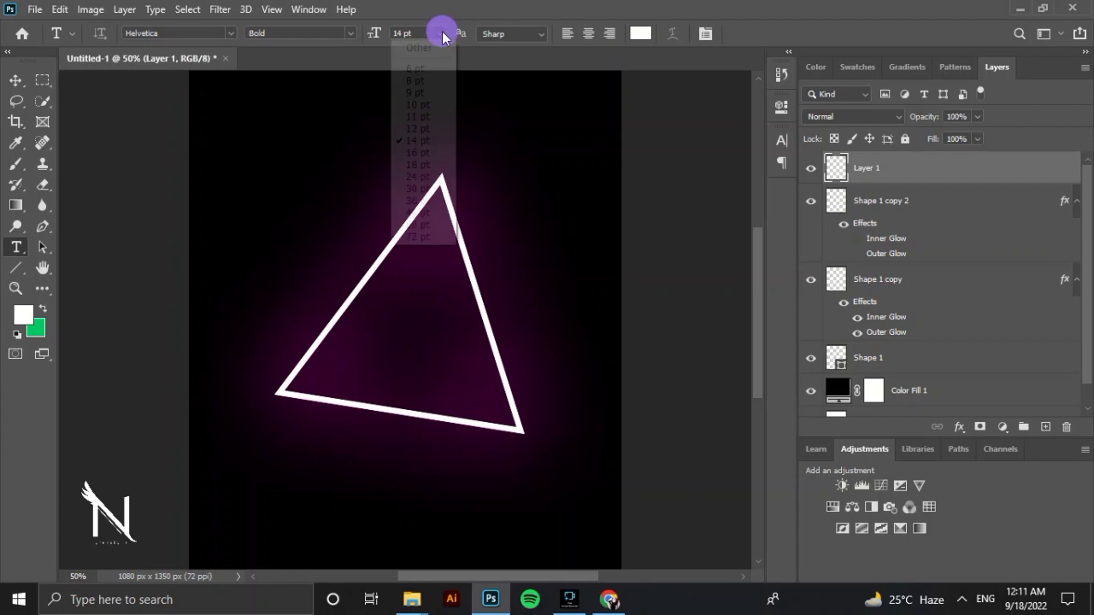
left_click(418, 200)
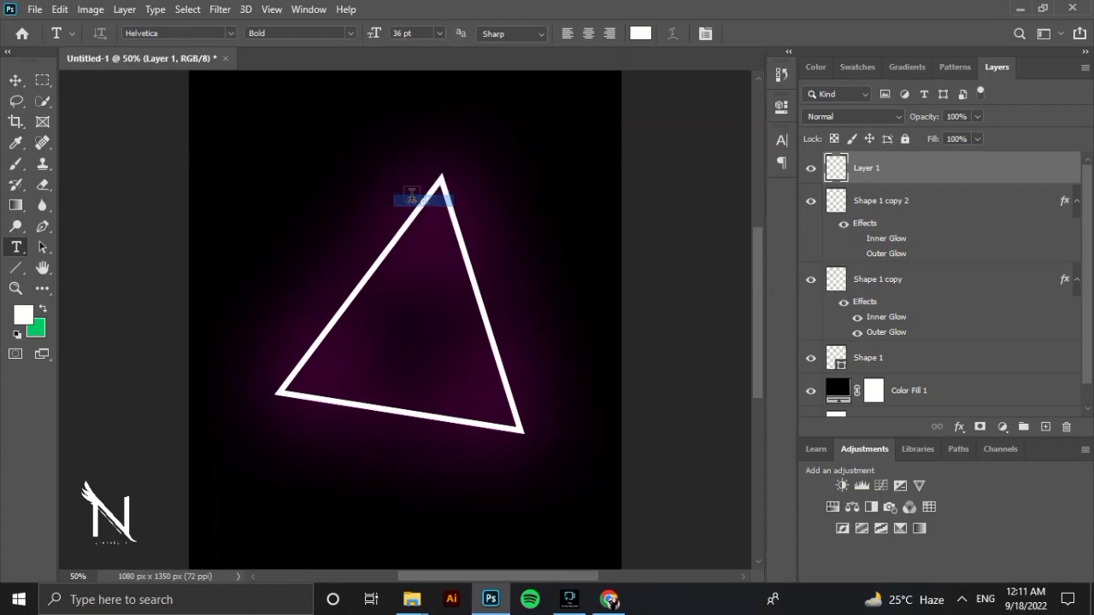
left_click(338, 325)
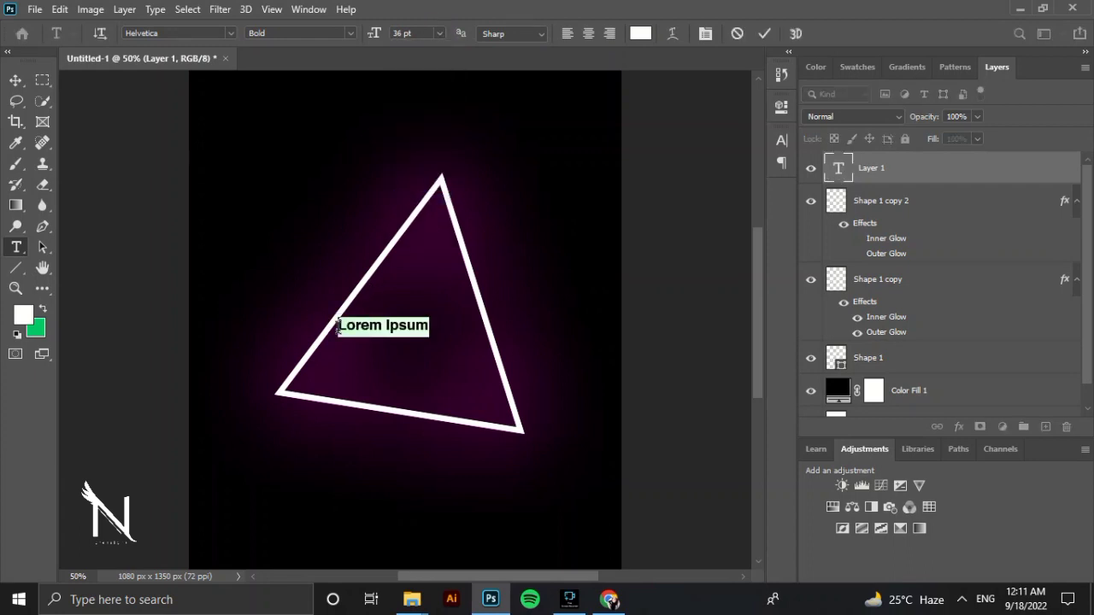
type("NISA")
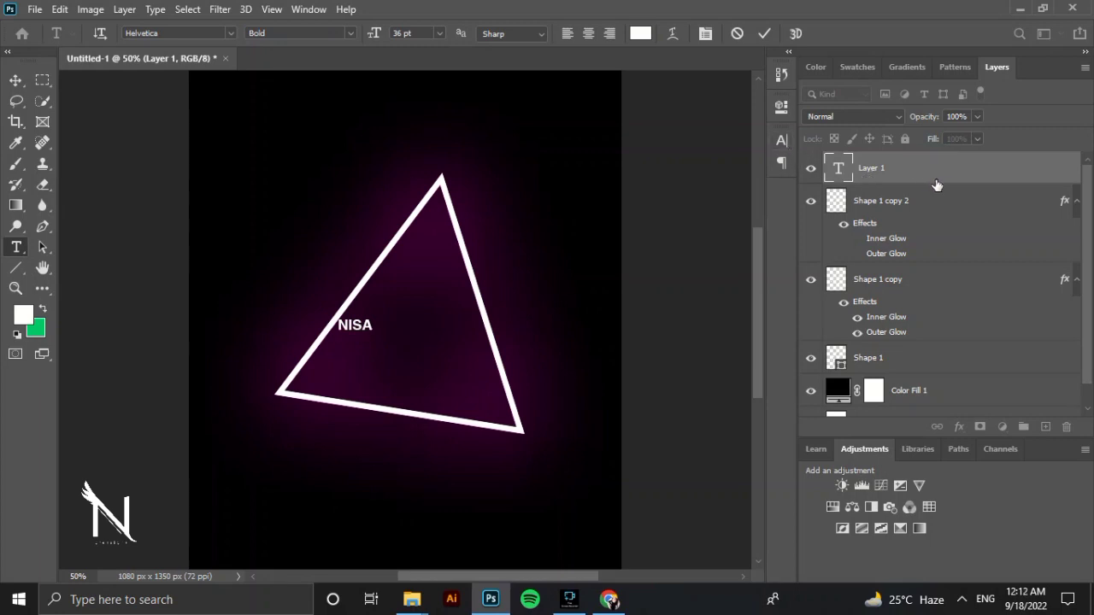
left_click(908, 210)
left_click(907, 176)
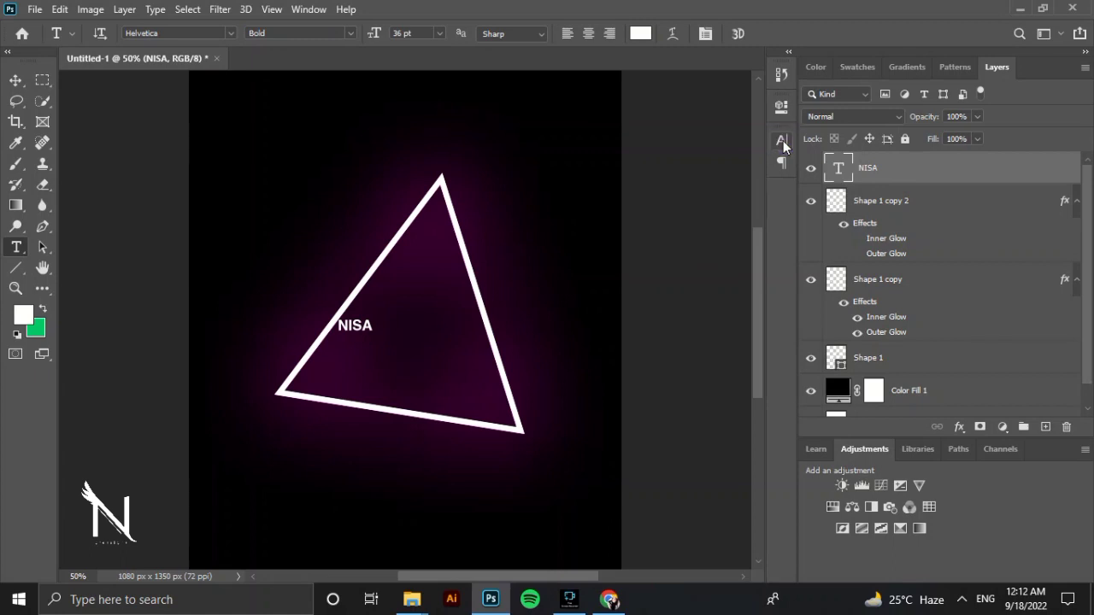
Increase the font size of the NISA text to 72 pt.
left_click(338, 325)
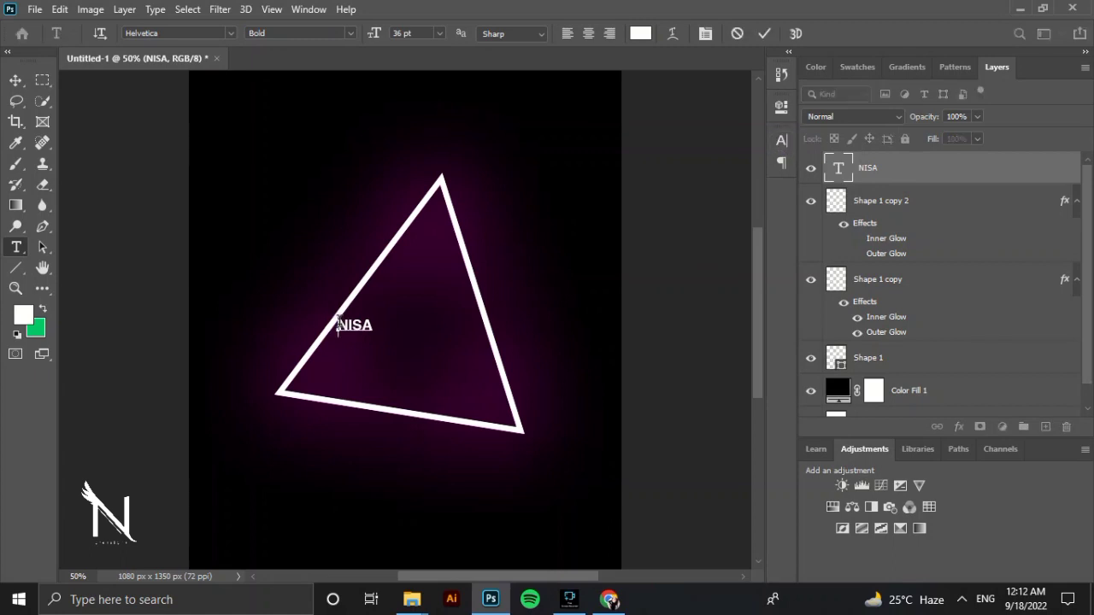
left_click_drag(338, 324, 374, 325)
left_click(782, 138)
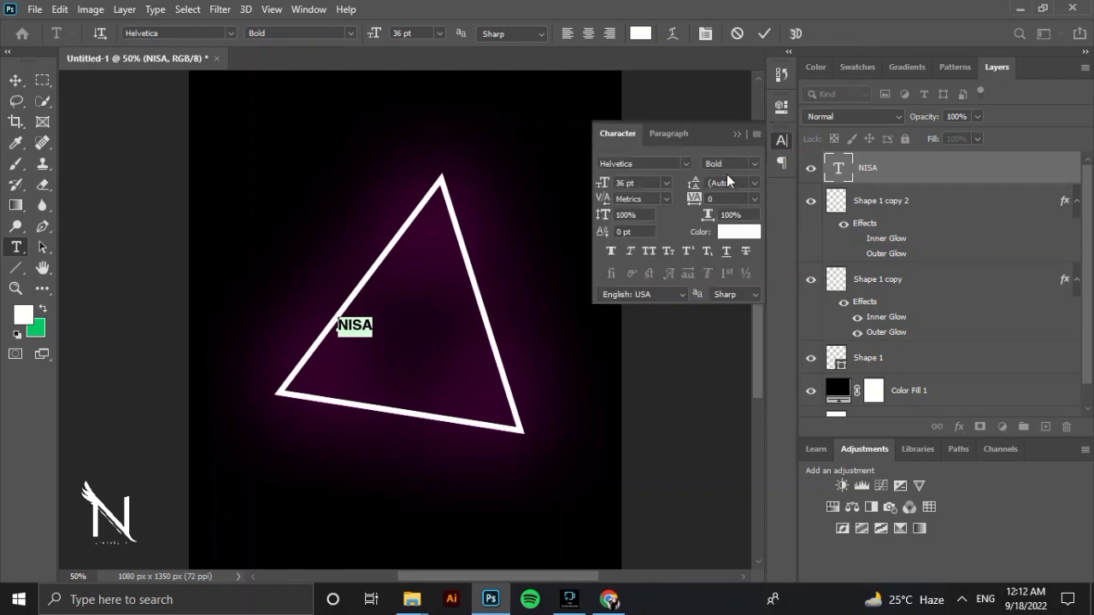
left_click(666, 183)
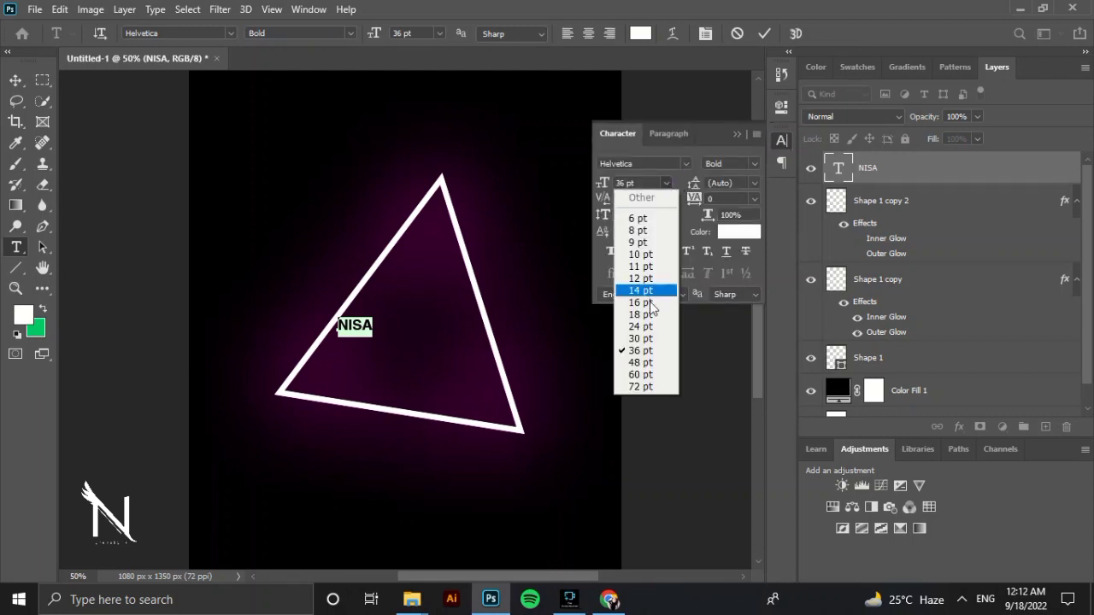
left_click(663, 386)
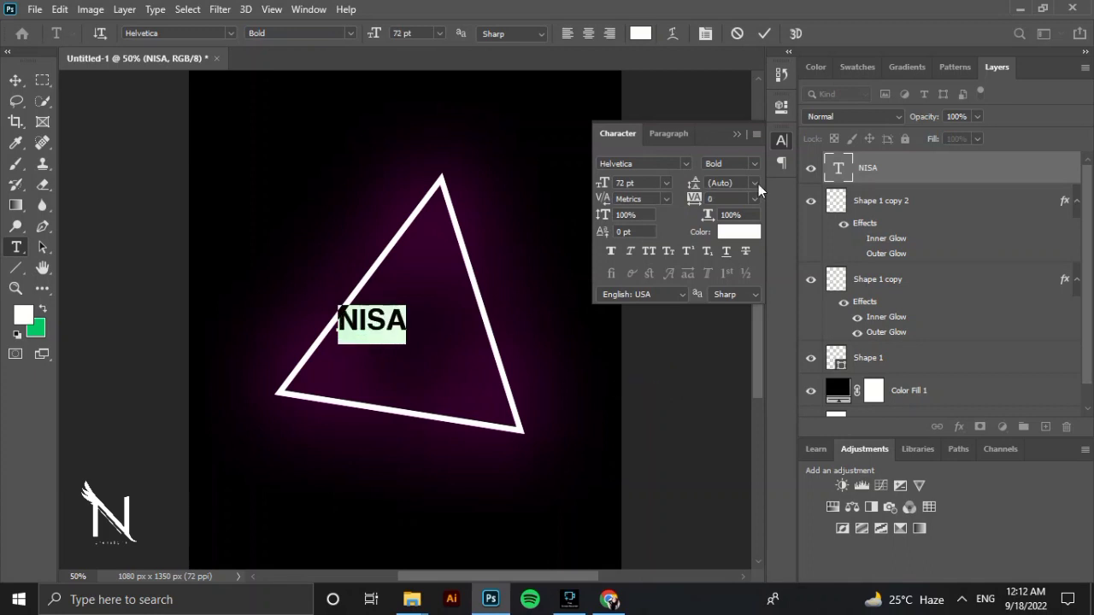
left_click(869, 187)
left_click(881, 214)
left_click(874, 177)
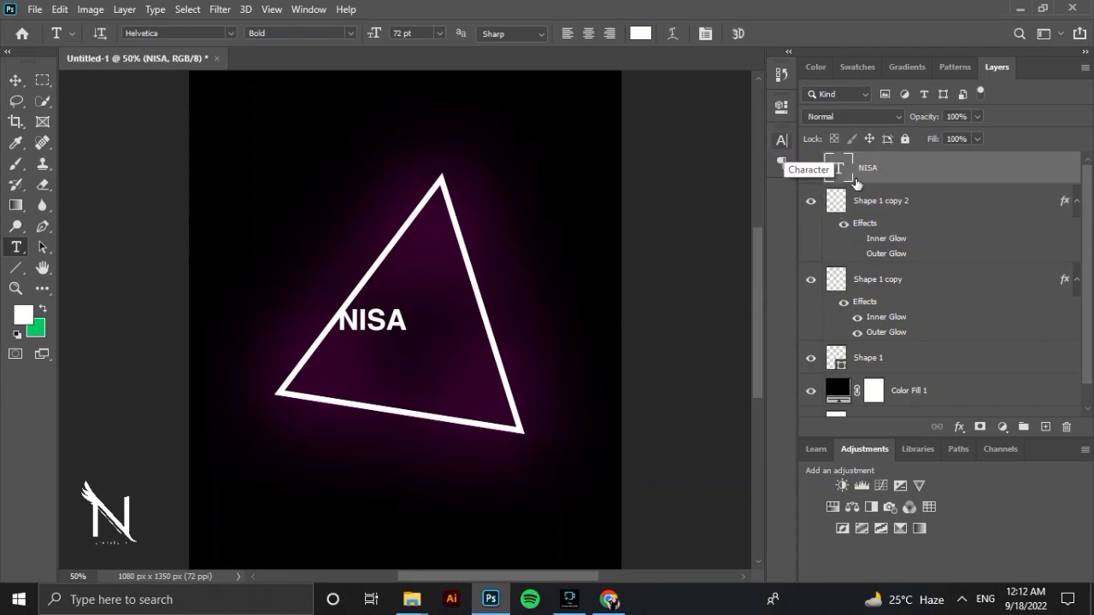
Scale the NISA text to about 402% and centre it across the middle of the triangle.
key("ctrl+t")
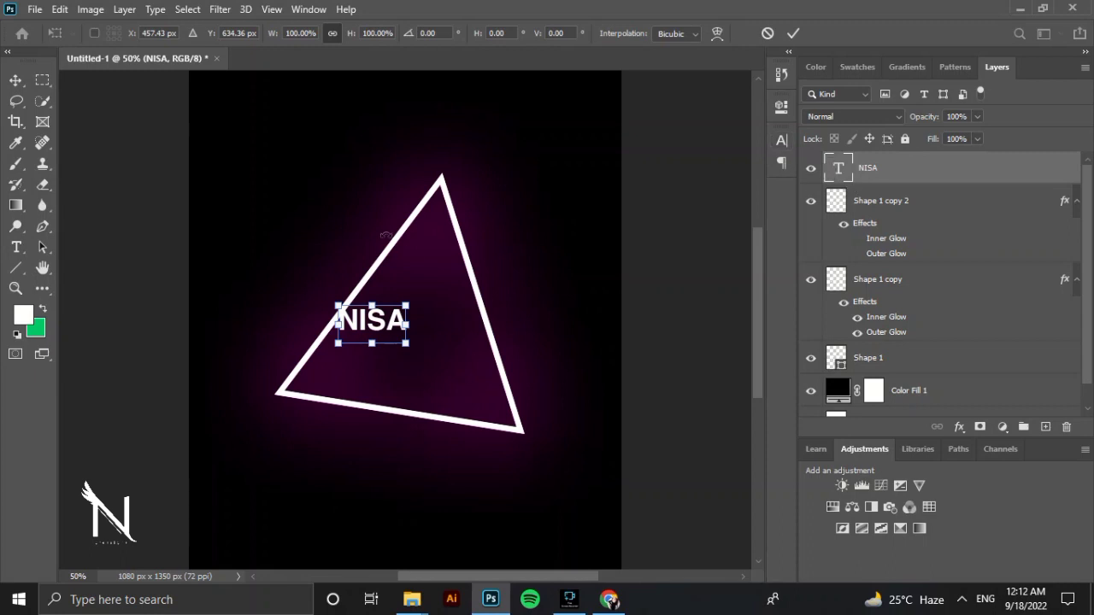
left_click_drag(406, 344, 555, 427)
left_click_drag(485, 383, 455, 368)
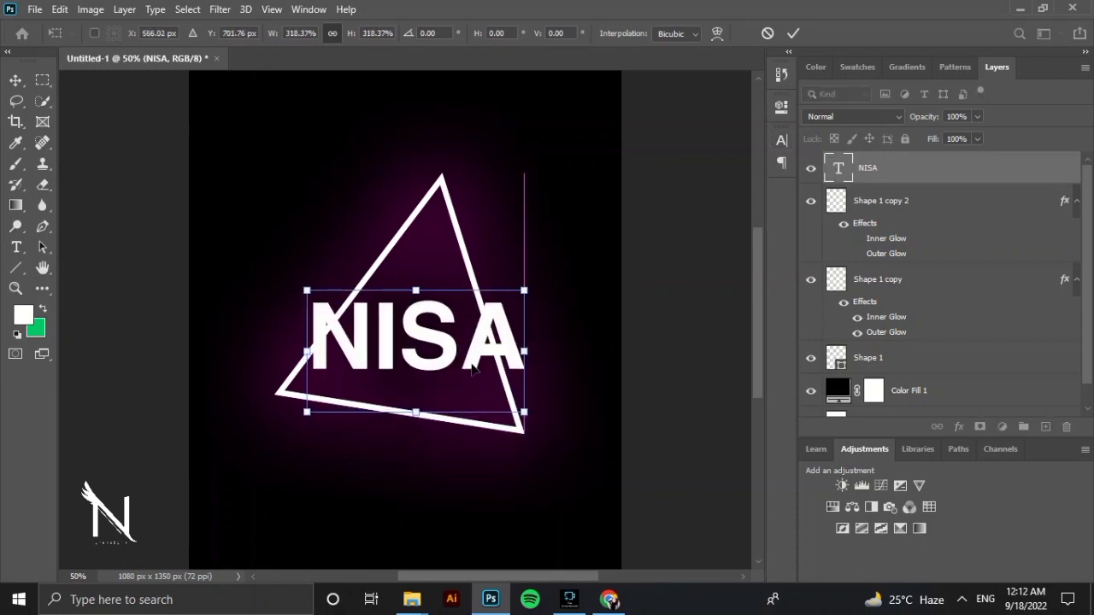
mouse_move(496, 335)
left_mouse_down()
mouse_move(496, 313)
mouse_move(511, 309)
mouse_move(500, 276)
mouse_move(488, 293)
mouse_move(498, 337)
mouse_move(485, 340)
left_mouse_up()
left_click_drag(520, 282, 491, 288)
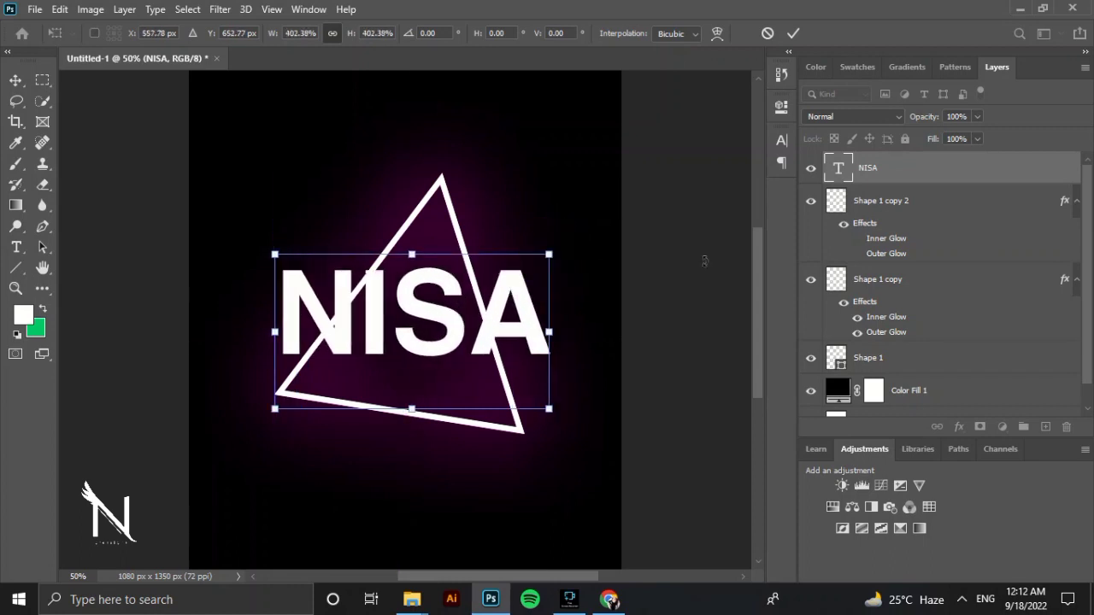
key("Return")
Convert the NISA text layer to a smart object and rasterize it.
left_click(912, 227)
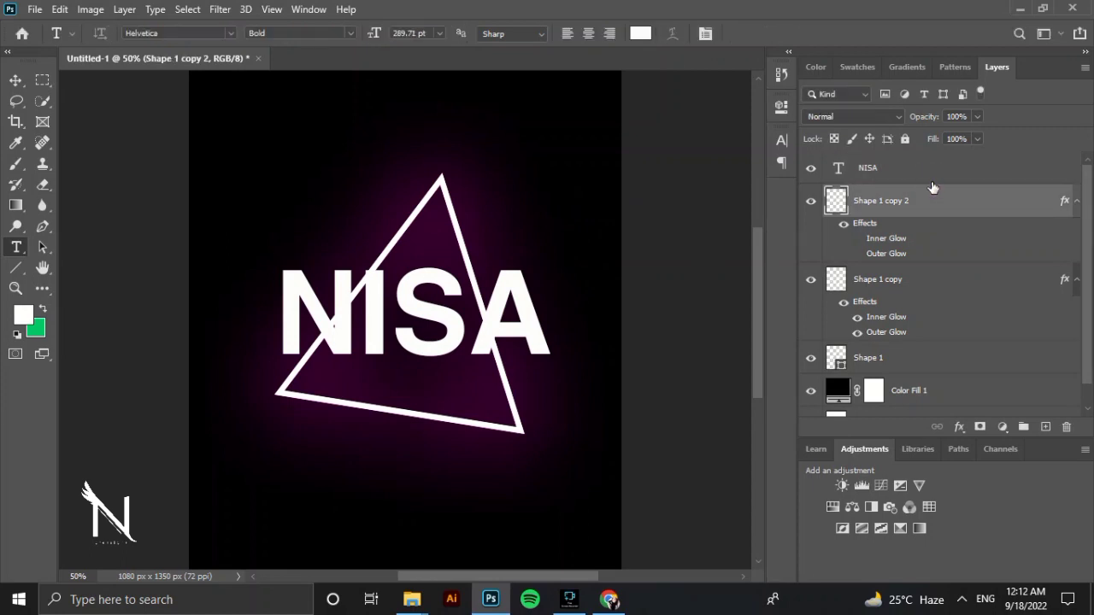
left_click(930, 182)
right_click(931, 182)
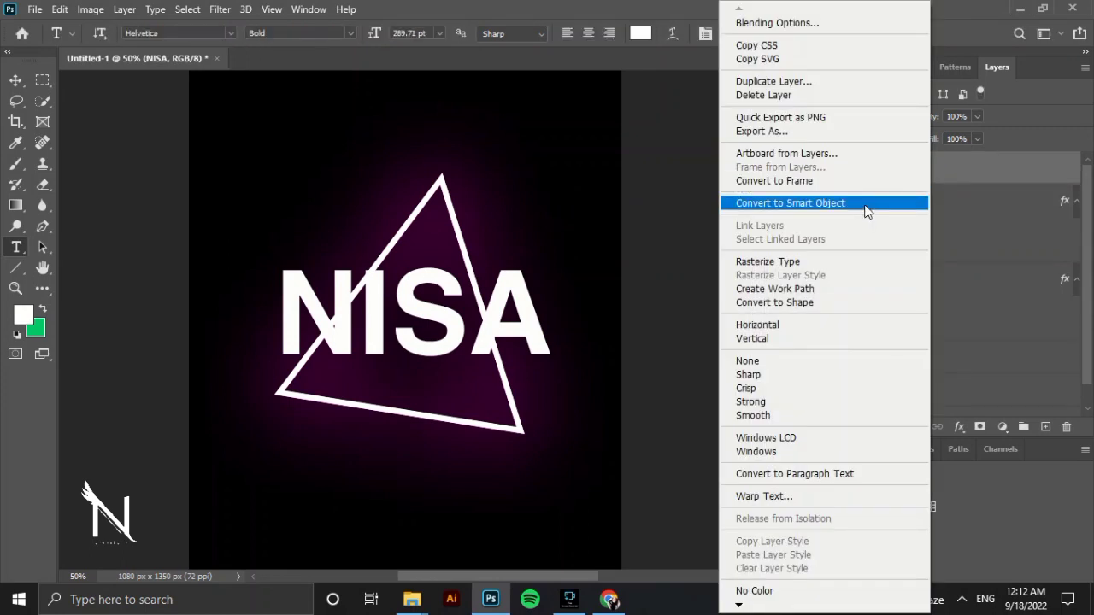
left_click(867, 211)
right_click(923, 163)
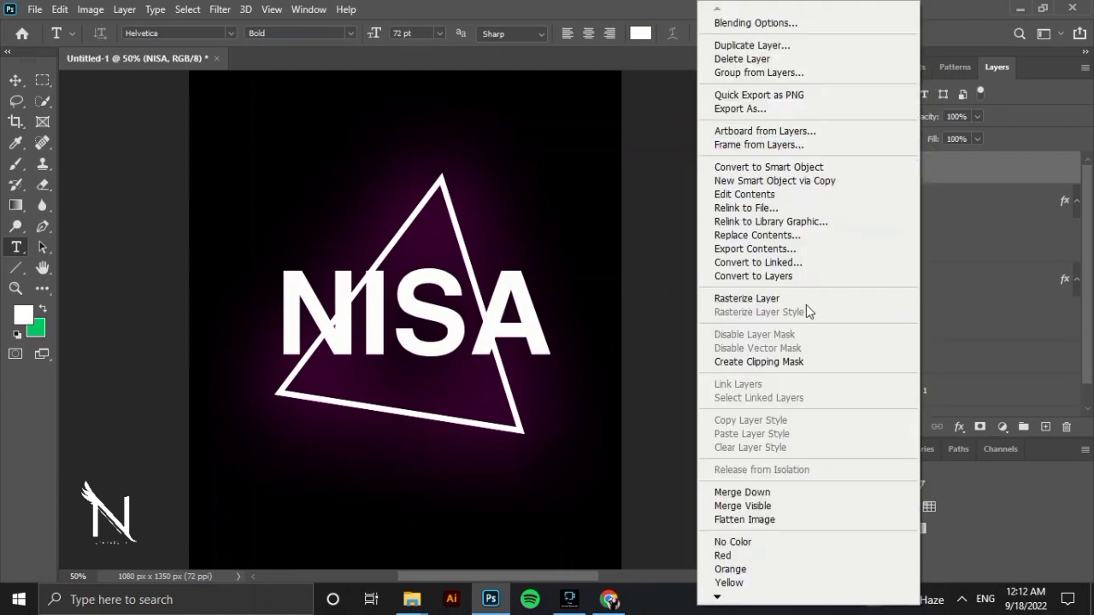
left_click(805, 297)
Add a magenta outer glow to the NISA layer with its opacity lowered to 53%.
left_click(912, 170)
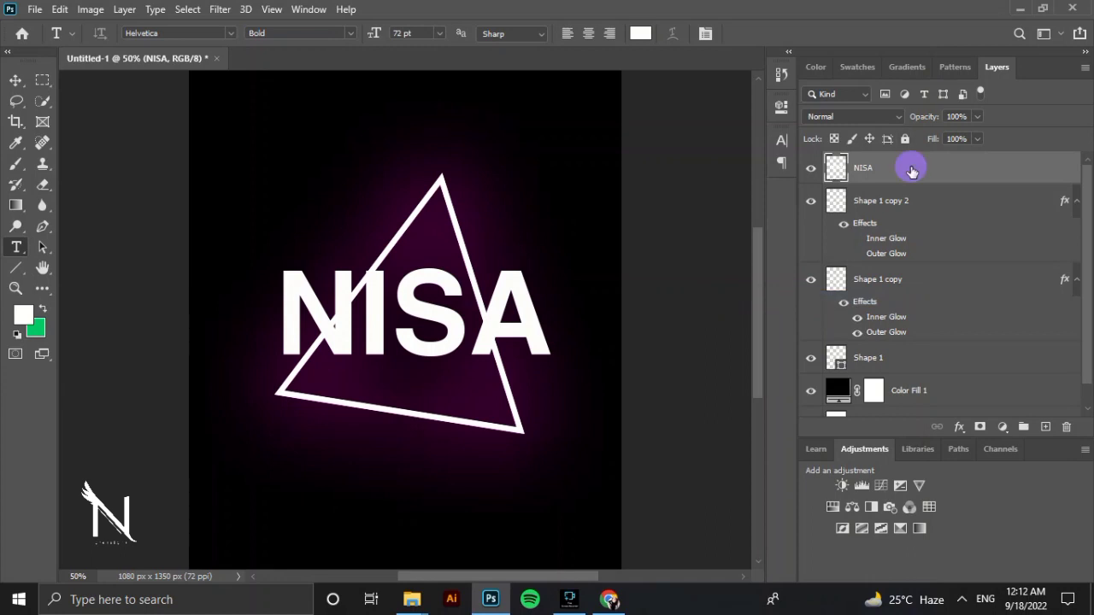
double_click(912, 170)
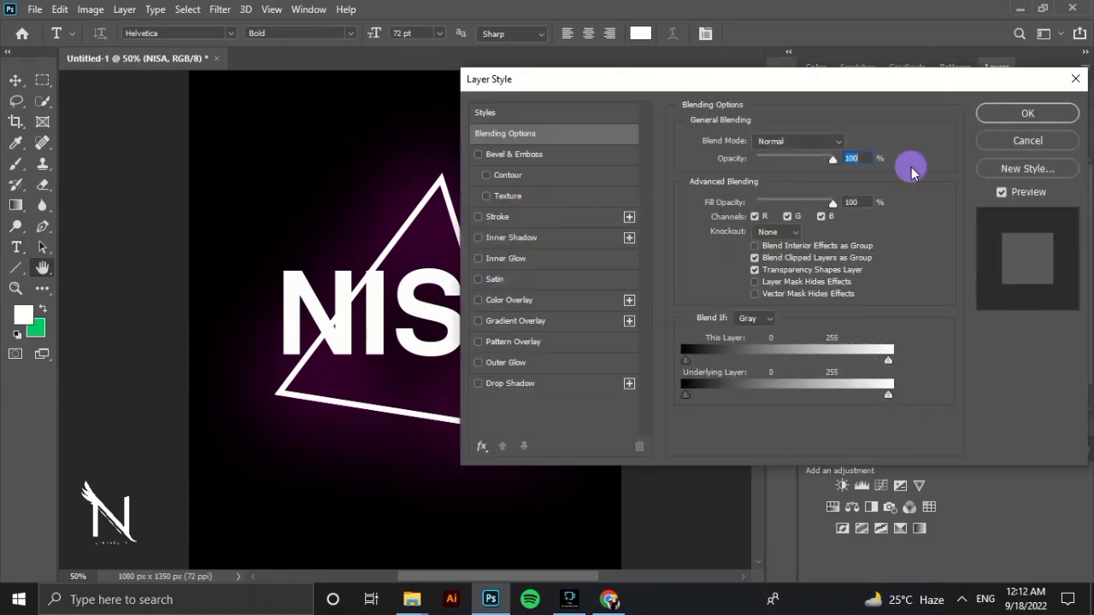
left_click(506, 362)
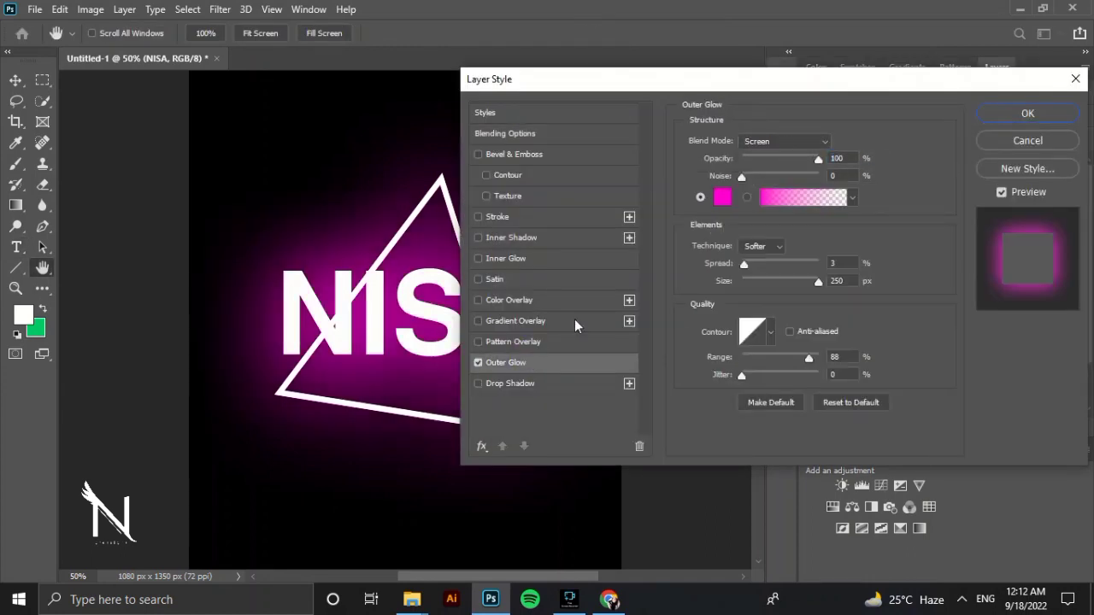
left_click_drag(817, 159, 790, 160)
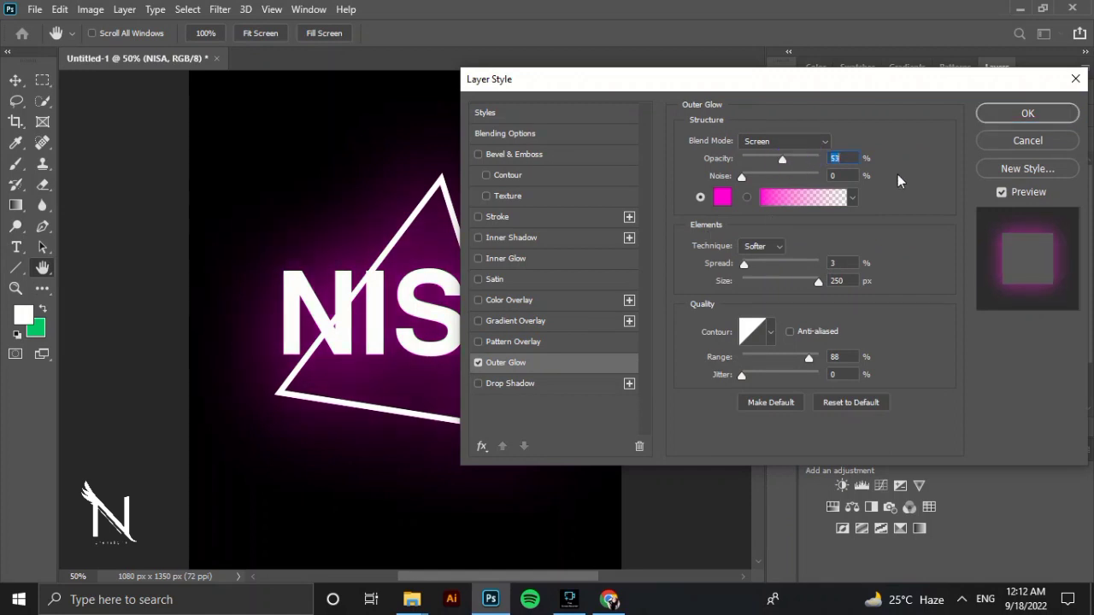
left_click(1026, 112)
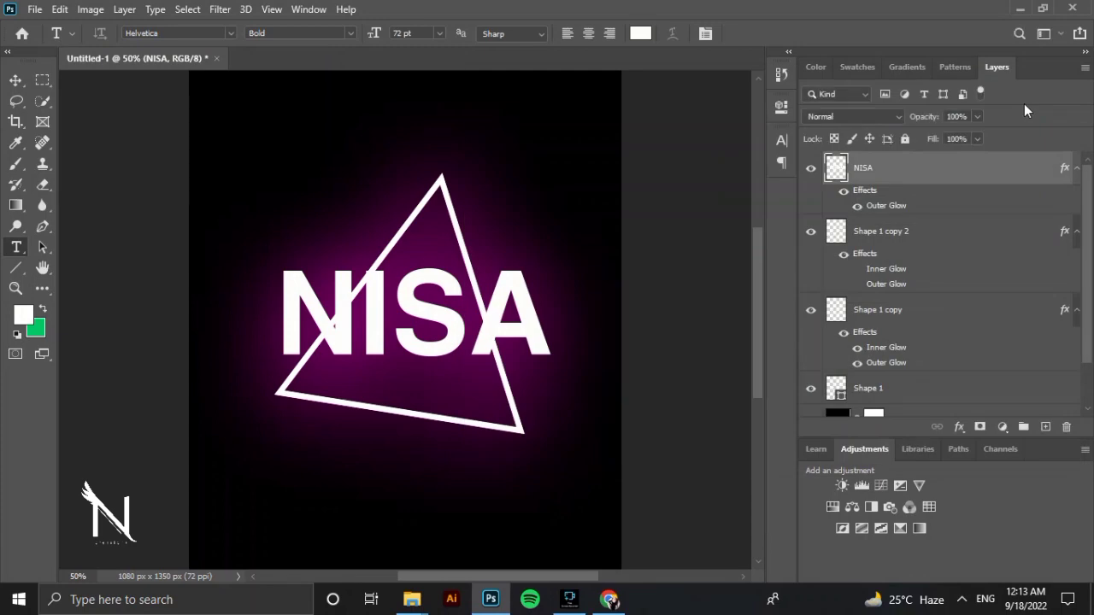
Stamp magenta splatter on Layer 1 at the canvas's lower-left and upper-right corners with the large 2874 px brush at 85% opacity.
left_click(569, 599)
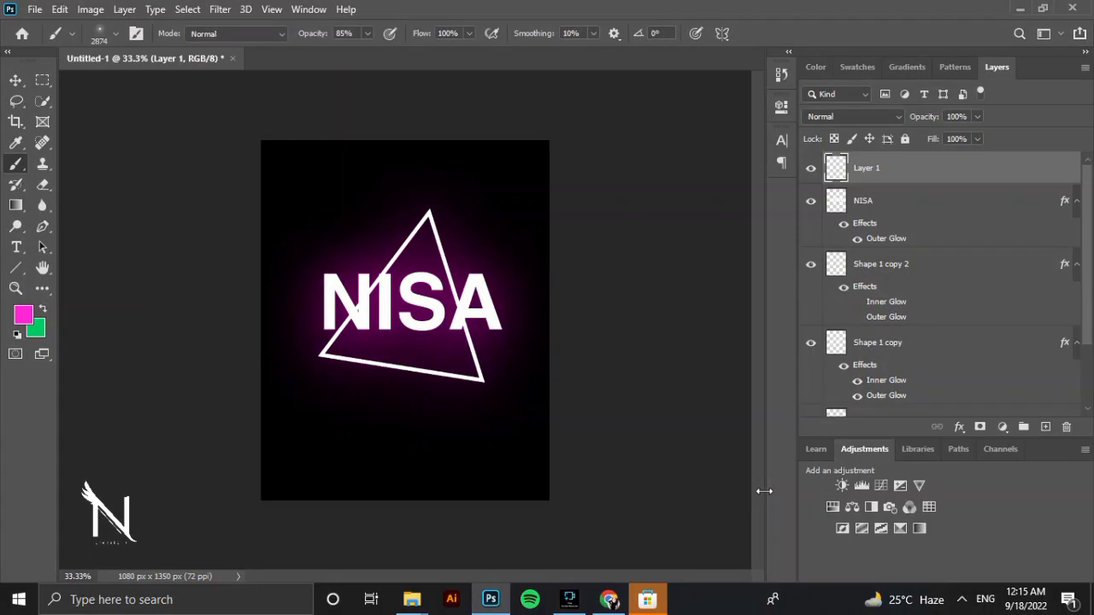
left_click(270, 489)
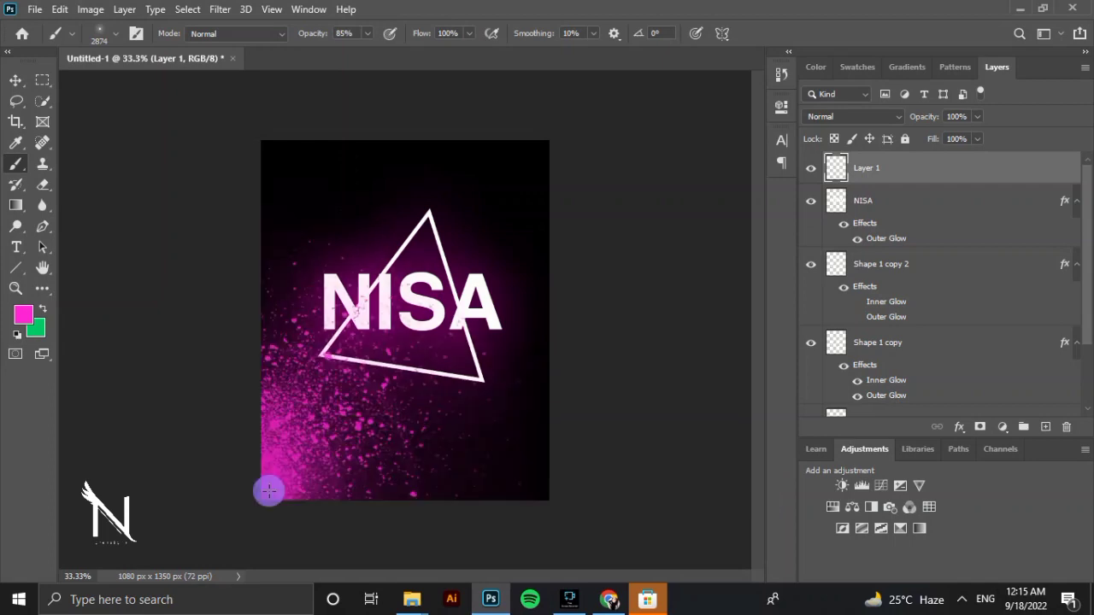
left_click(530, 134)
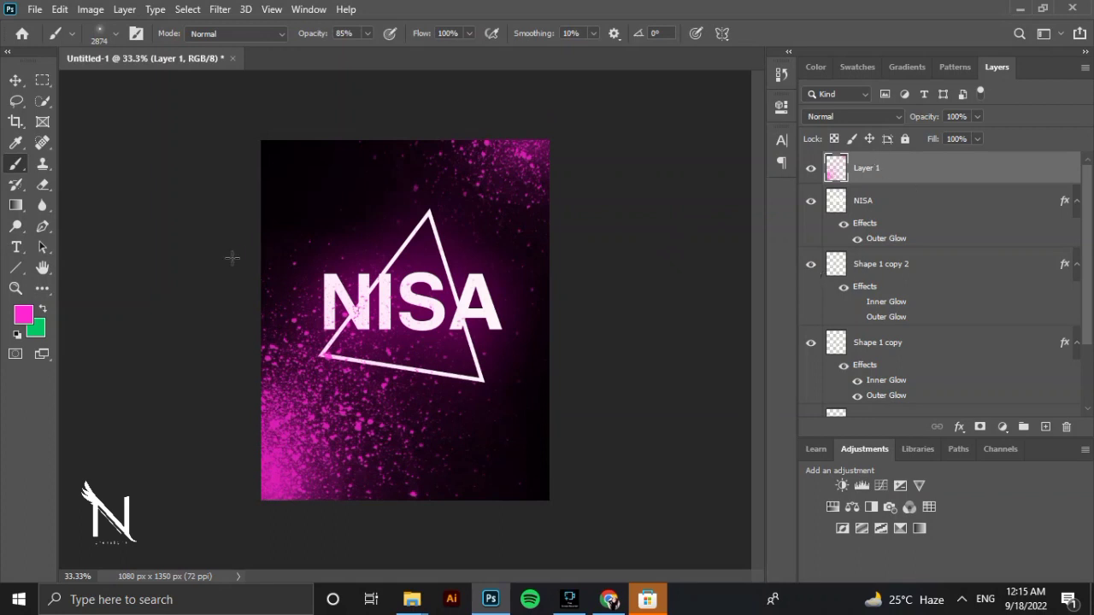
Save the artwork in the Downloads folder as a JPEG named SAM, with Maximum quality 12 and the Progressive format.
left_click(35, 9)
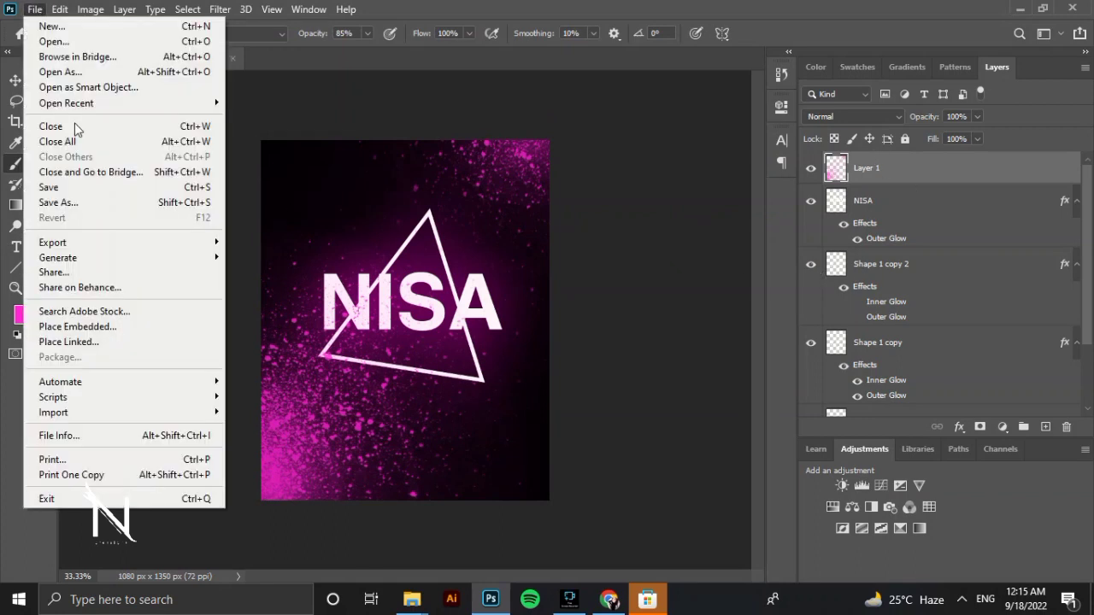
left_click(99, 204)
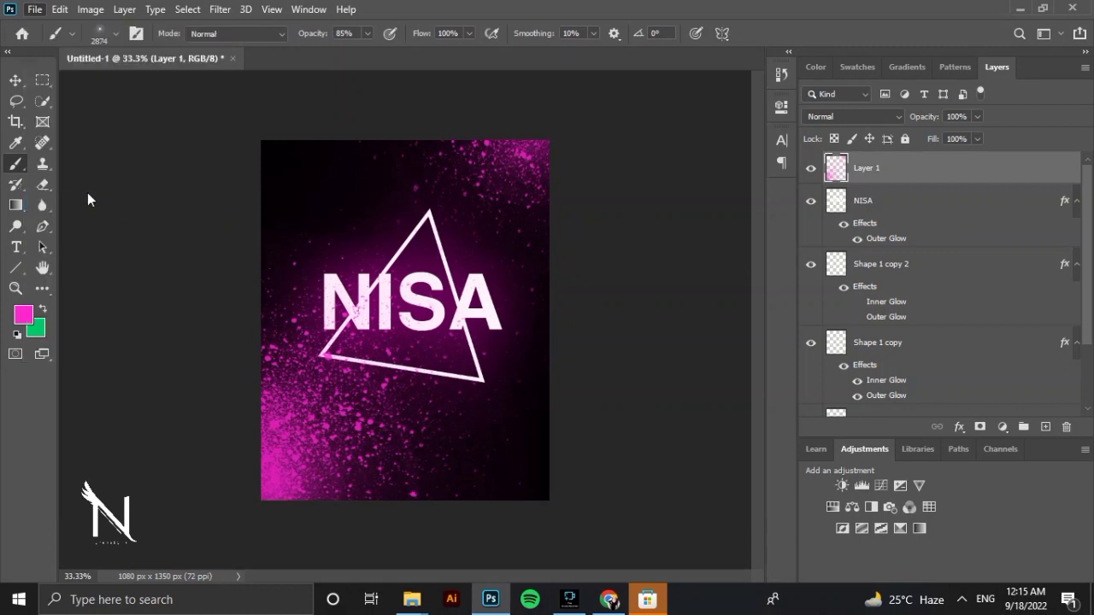
left_click(220, 430)
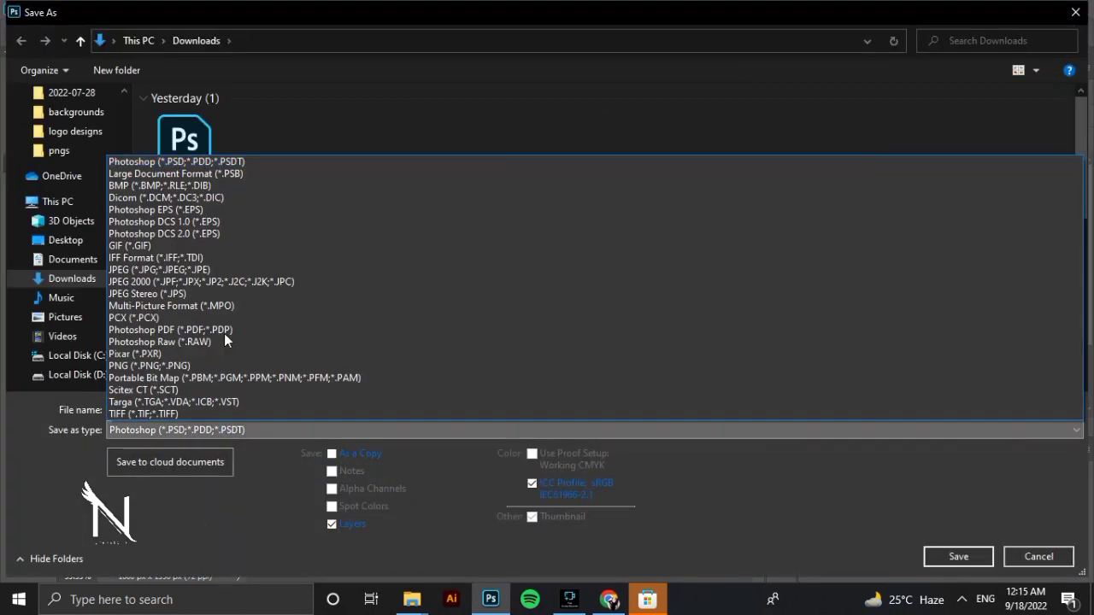
left_click(232, 270)
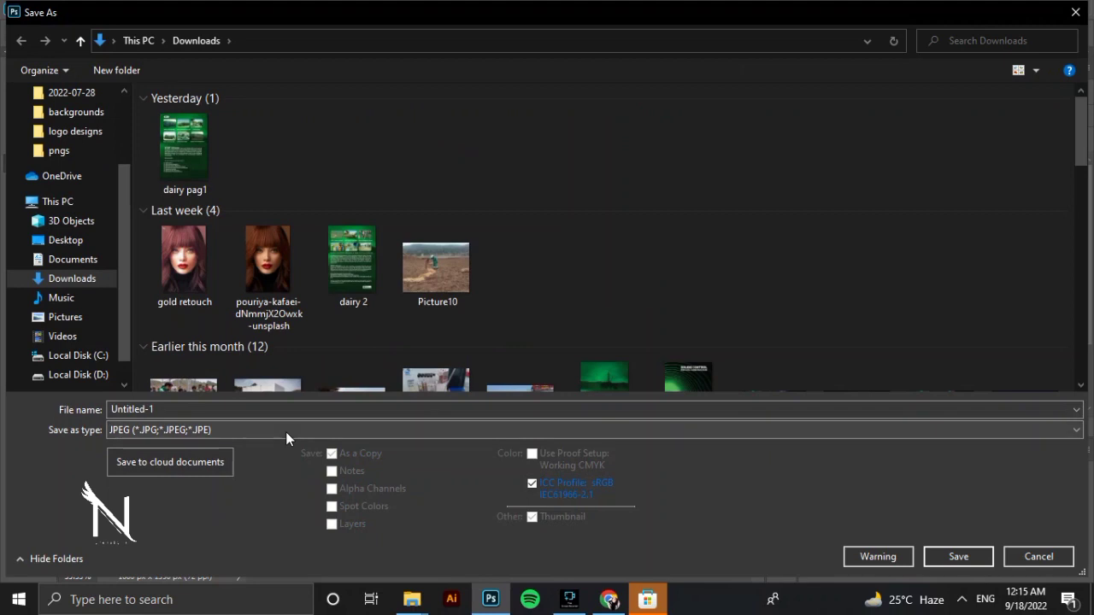
left_click(277, 407)
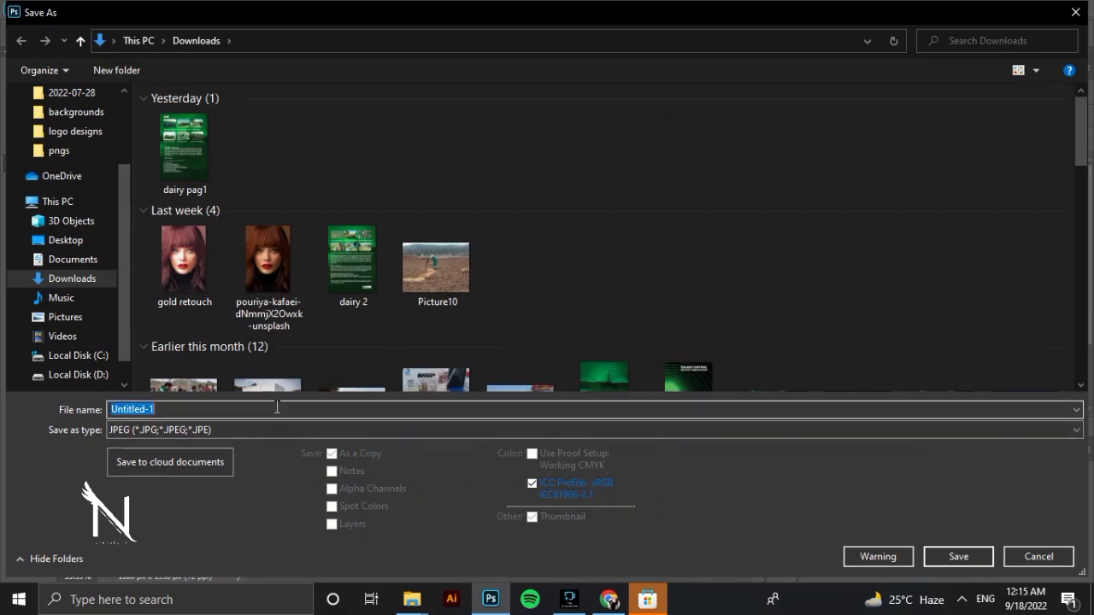
type("PNG")
key("BackSpace")
key("BackSpace")
key("BackSpace")
type("SAM")
left_click(955, 564)
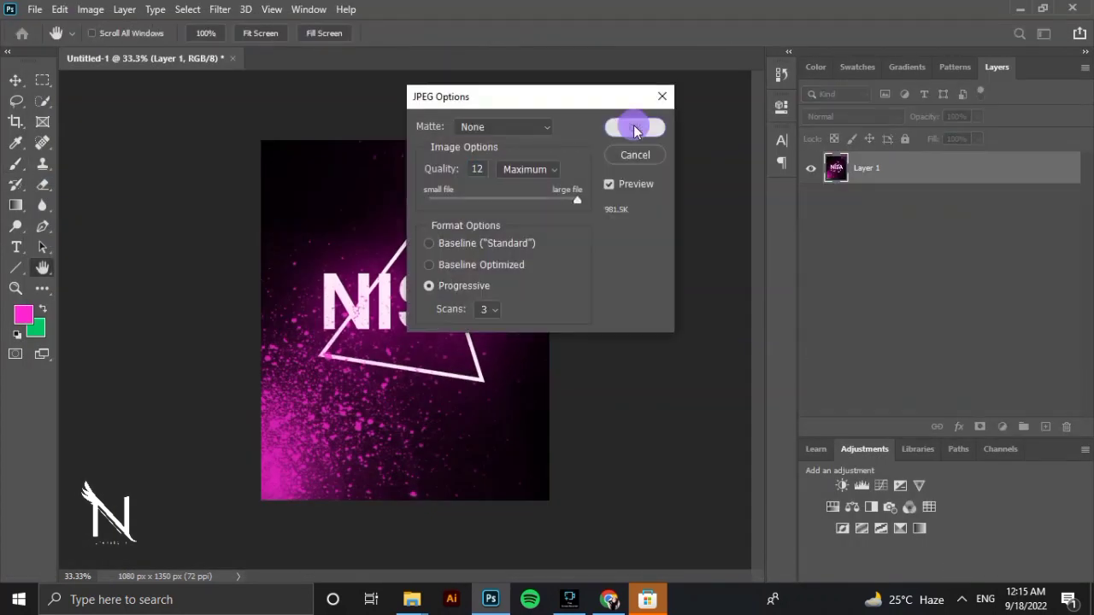
left_click(633, 127)
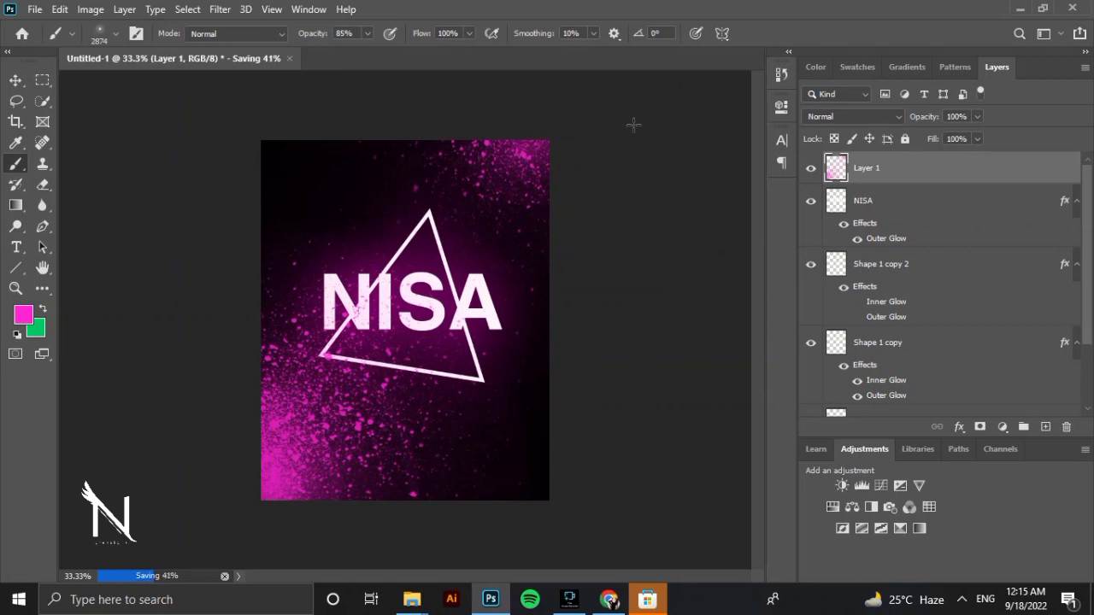